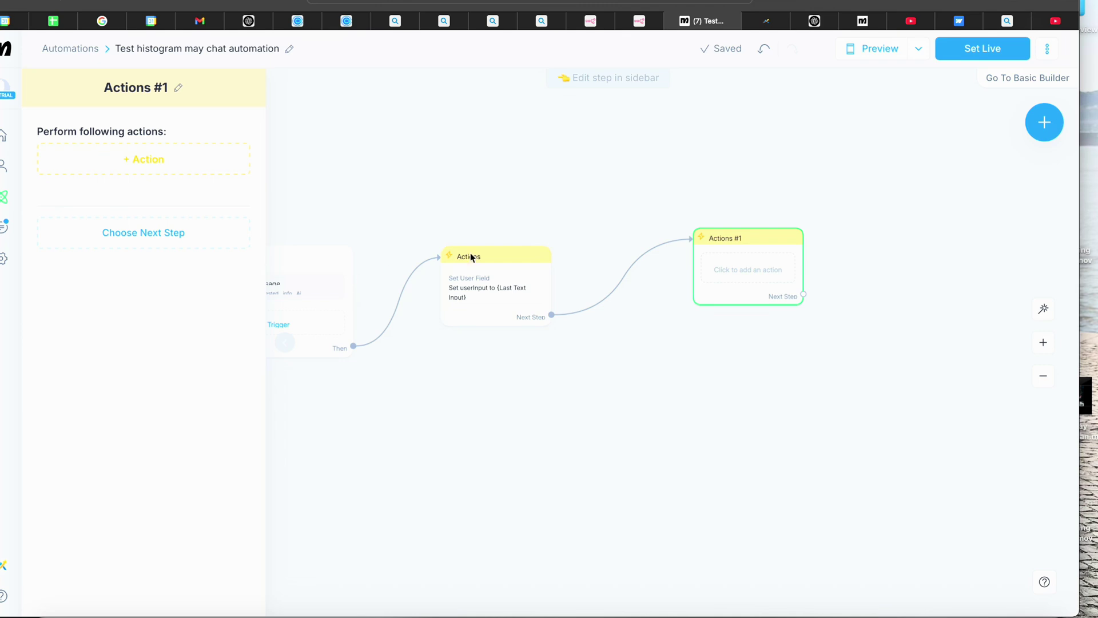
- Delete the Set User Field step and the empty Actions #1 step, then recentre the trigger
{"action": "scroll", "coordinate": [612, 227], "scroll_direction": "left", "scroll_amount": 3}
{"action": "left_click", "coordinate": [583, 202]}
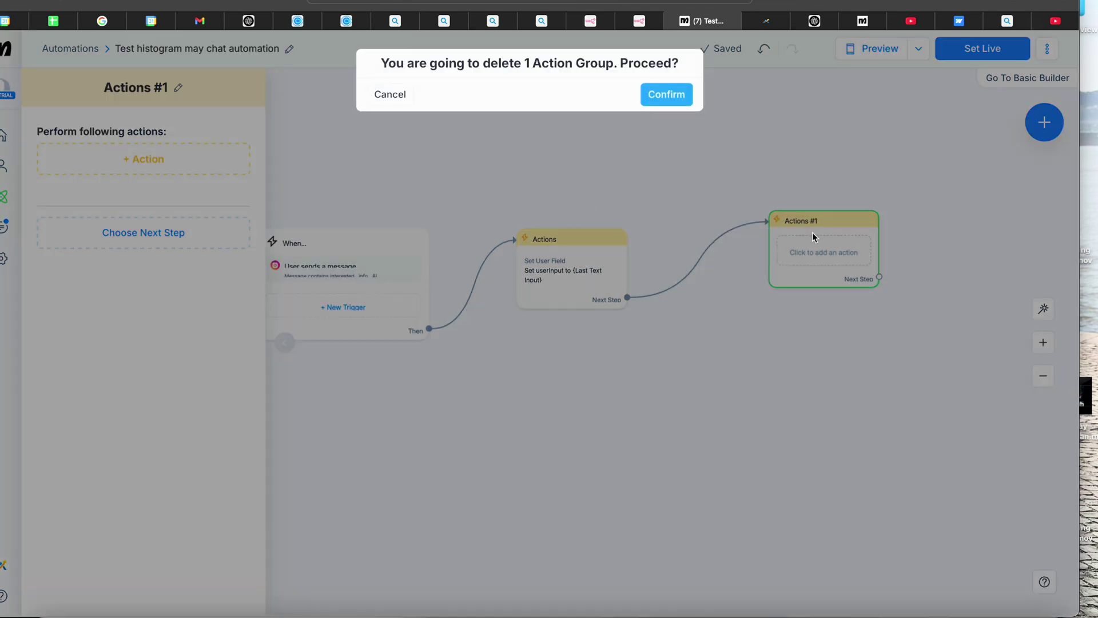
{"action": "left_click", "coordinate": [675, 96]}
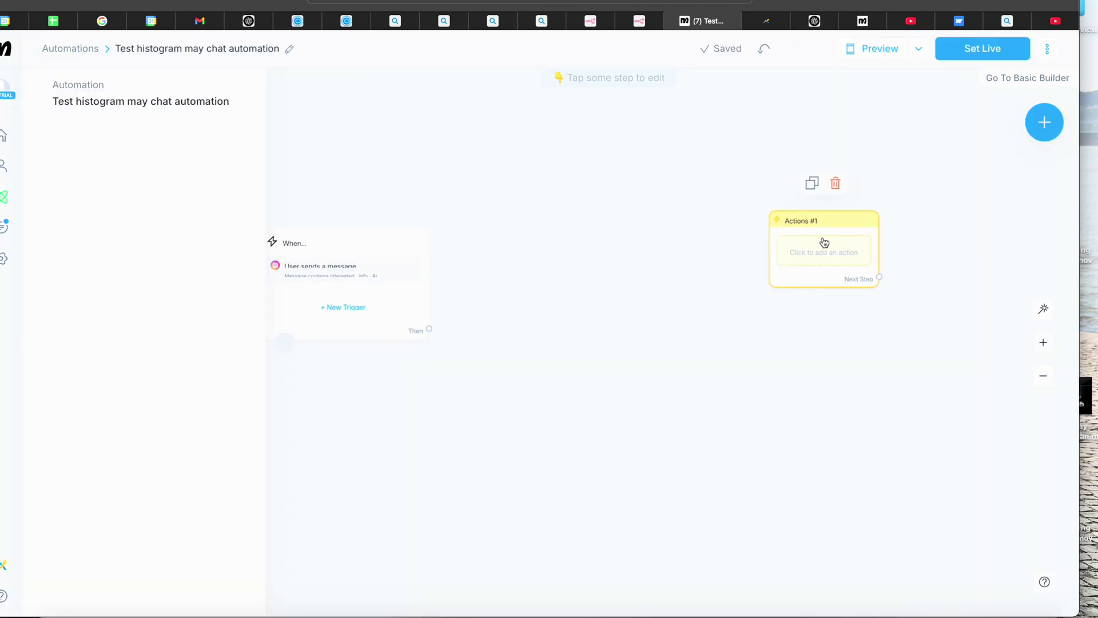
{"action": "left_click", "coordinate": [835, 183]}
{"action": "left_click_drag", "start_coordinate": [392, 250], "coordinate": [512, 245]}
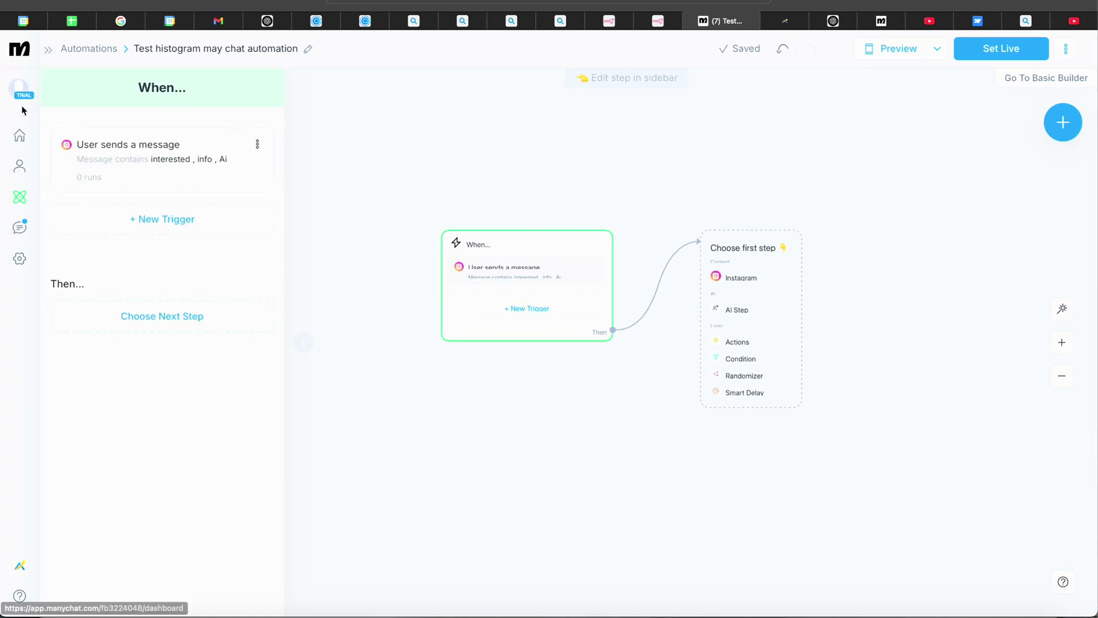
- Start a new automation from the Automations list and browse the Ready-to-Go templates gallery
{"action": "left_click", "coordinate": [335, 140]}
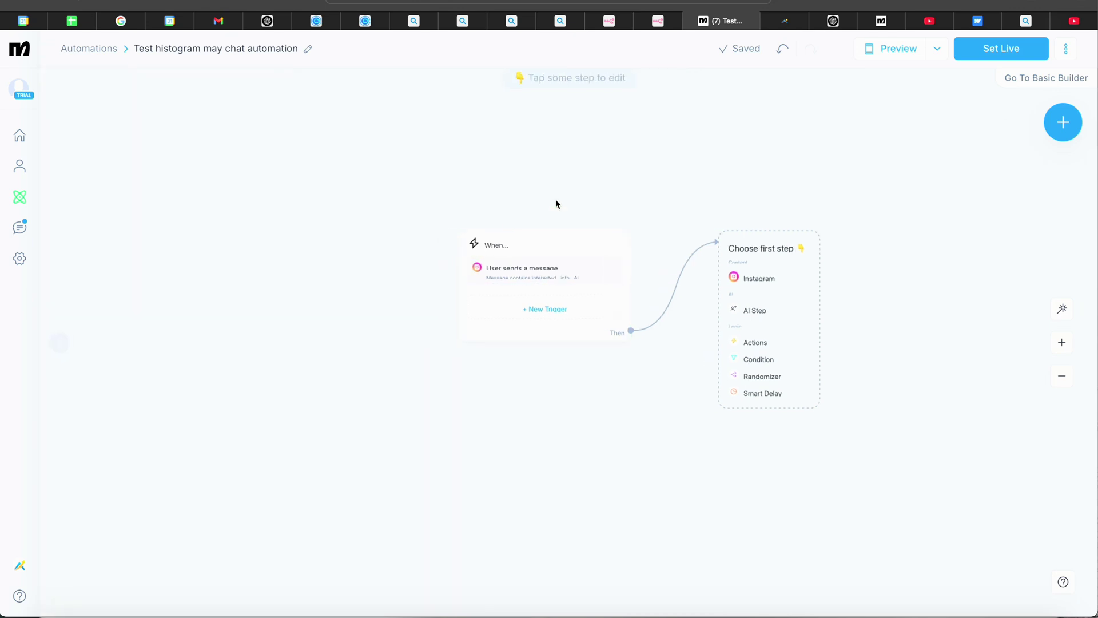
{"action": "left_click", "coordinate": [593, 247]}
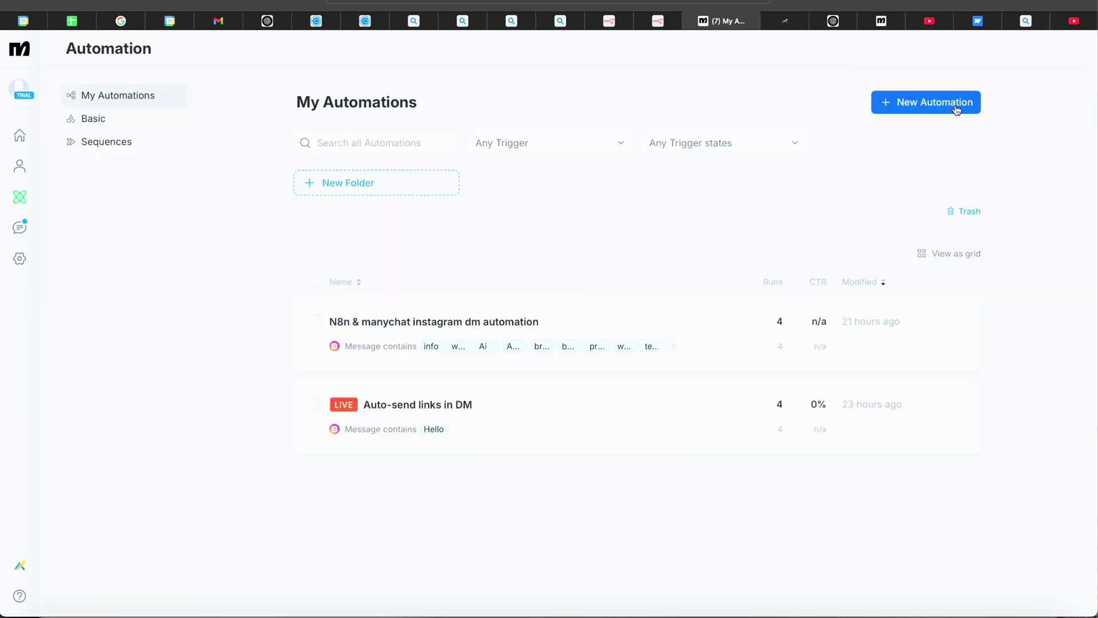
{"action": "left_click", "coordinate": [961, 108]}
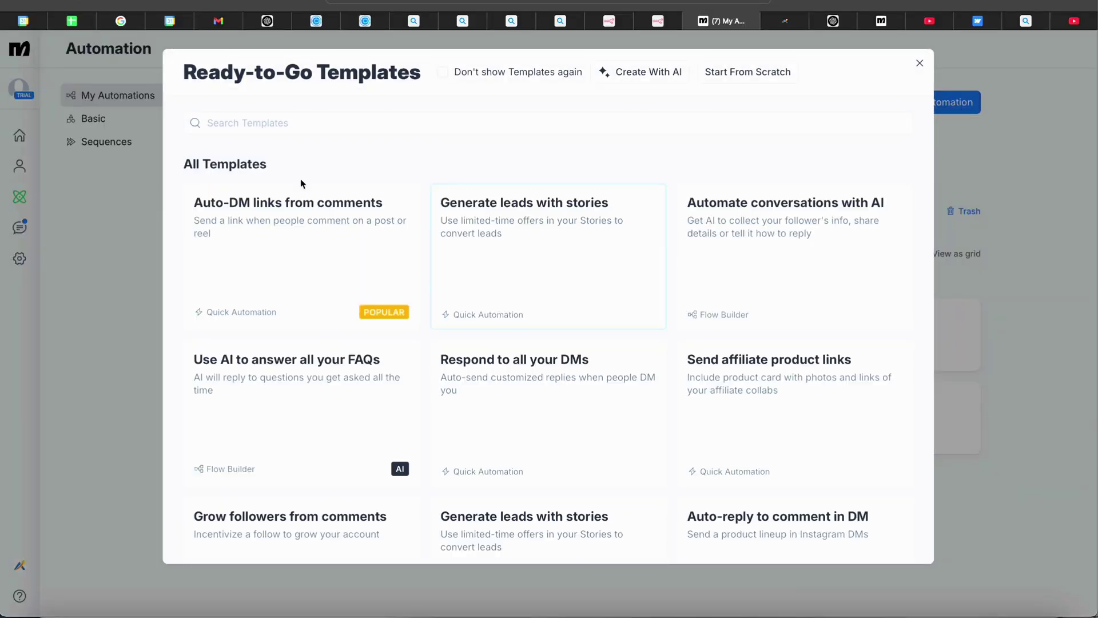
{"action": "scroll", "coordinate": [511, 304], "scroll_direction": "down", "scroll_amount": 15}
{"action": "scroll", "coordinate": [512, 303], "scroll_direction": "up", "scroll_amount": 15}
- Start a blank automation from scratch and name it 'instagram chatbot test'
{"action": "left_click", "coordinate": [767, 76]}
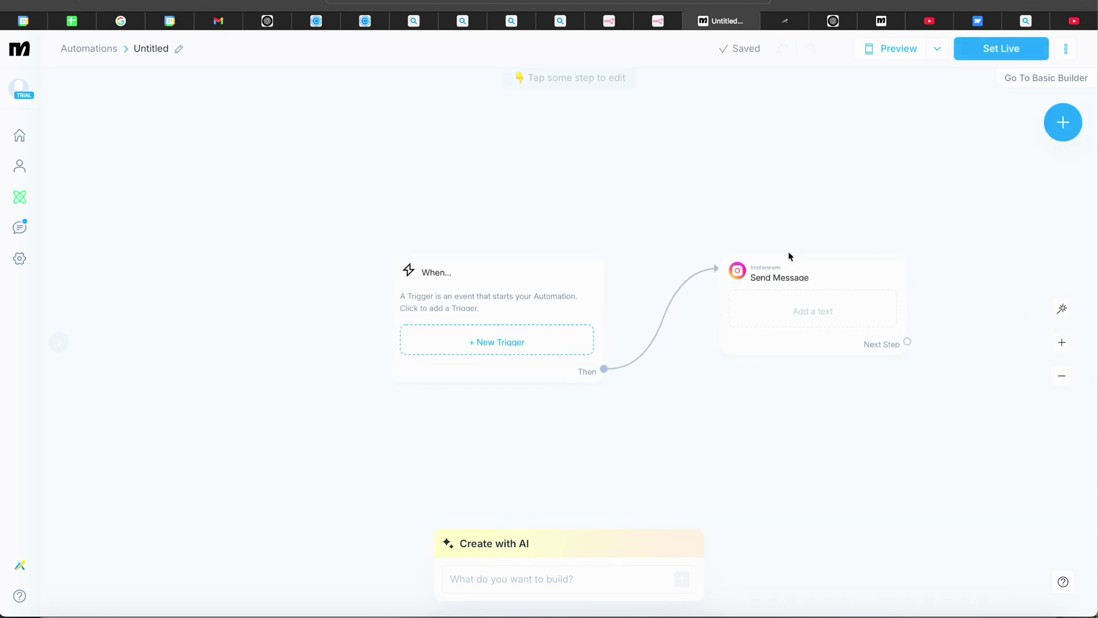
{"action": "left_click", "coordinate": [798, 336]}
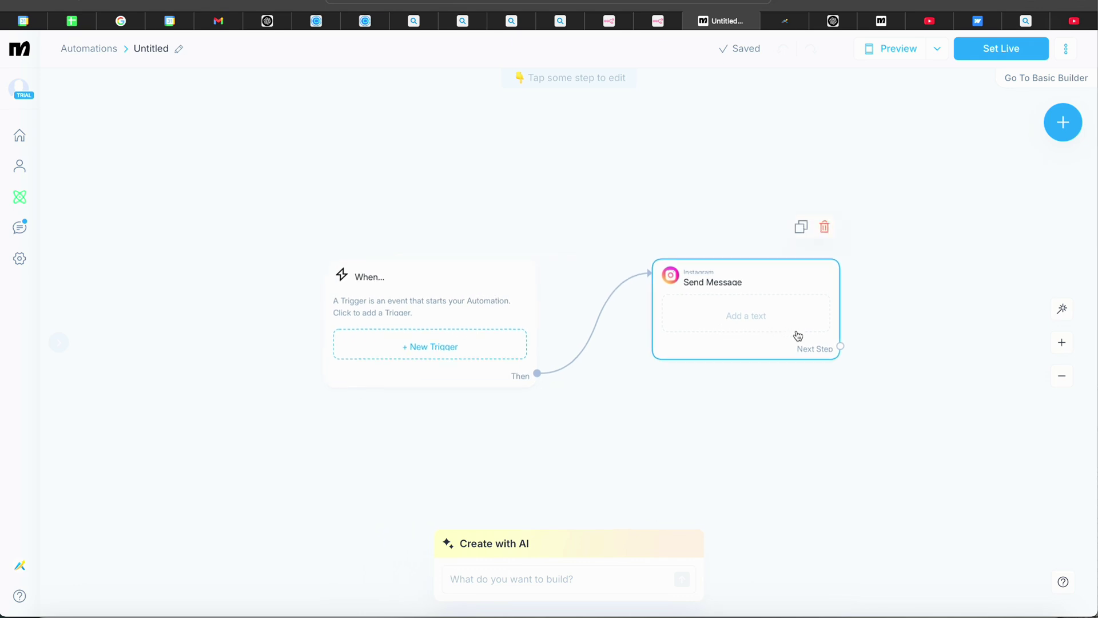
{"action": "left_click", "coordinate": [843, 226]}
{"action": "left_click", "coordinate": [178, 49]}
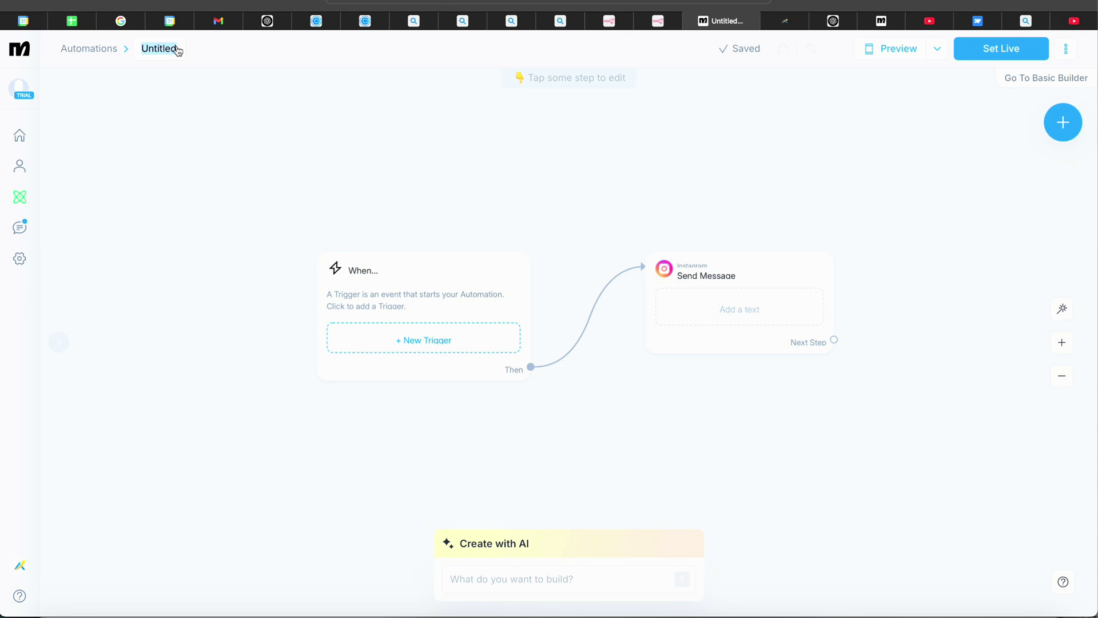
{"action": "type", "text": "instagram chatbot "}
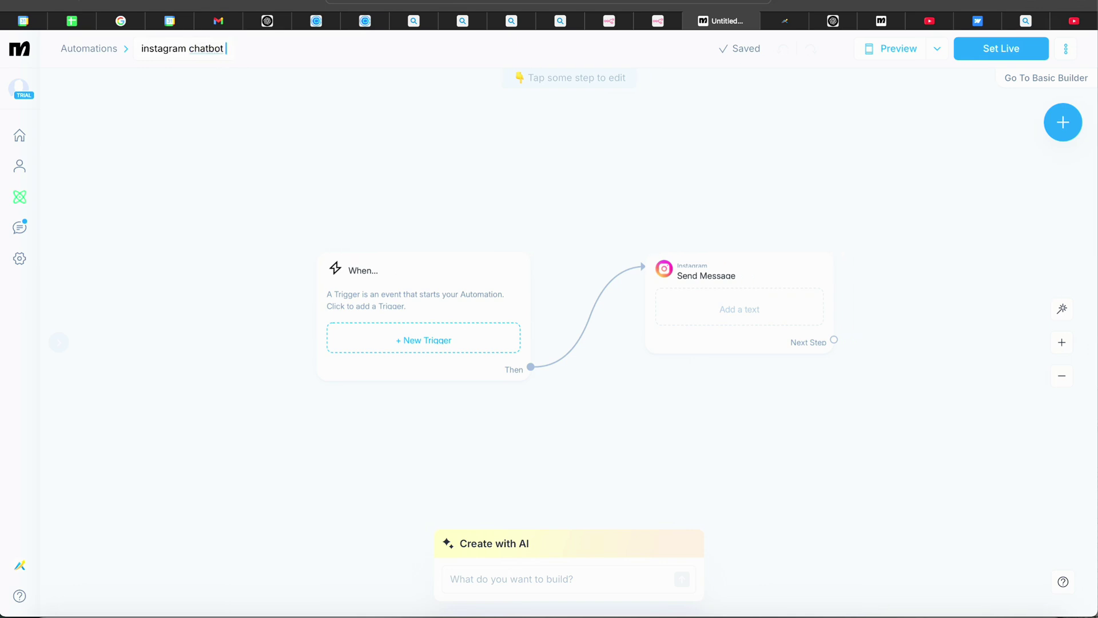
{"action": "type", "text": "test"}
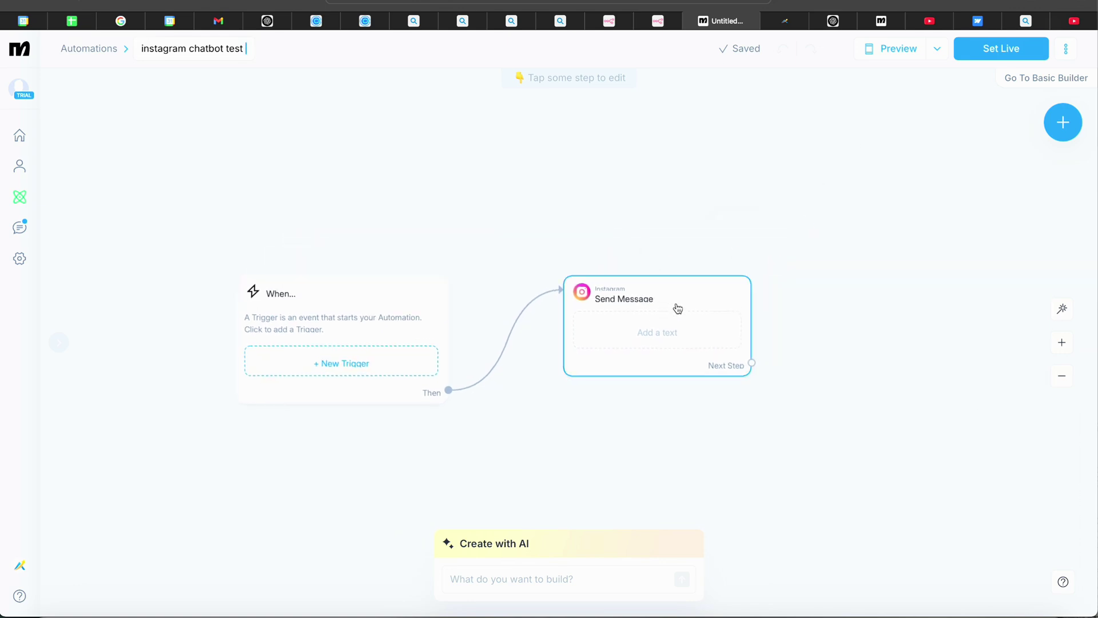
- Delete the default Instagram Send Message step
{"action": "left_click", "coordinate": [677, 306]}
{"action": "left_click", "coordinate": [669, 247]}
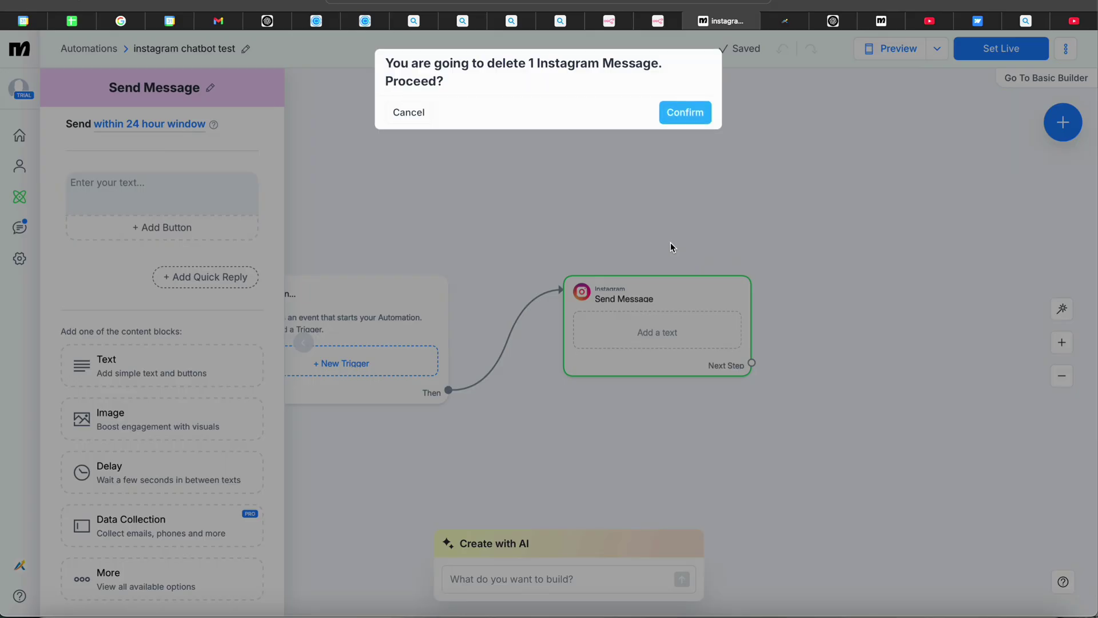
{"action": "left_click", "coordinate": [690, 111]}
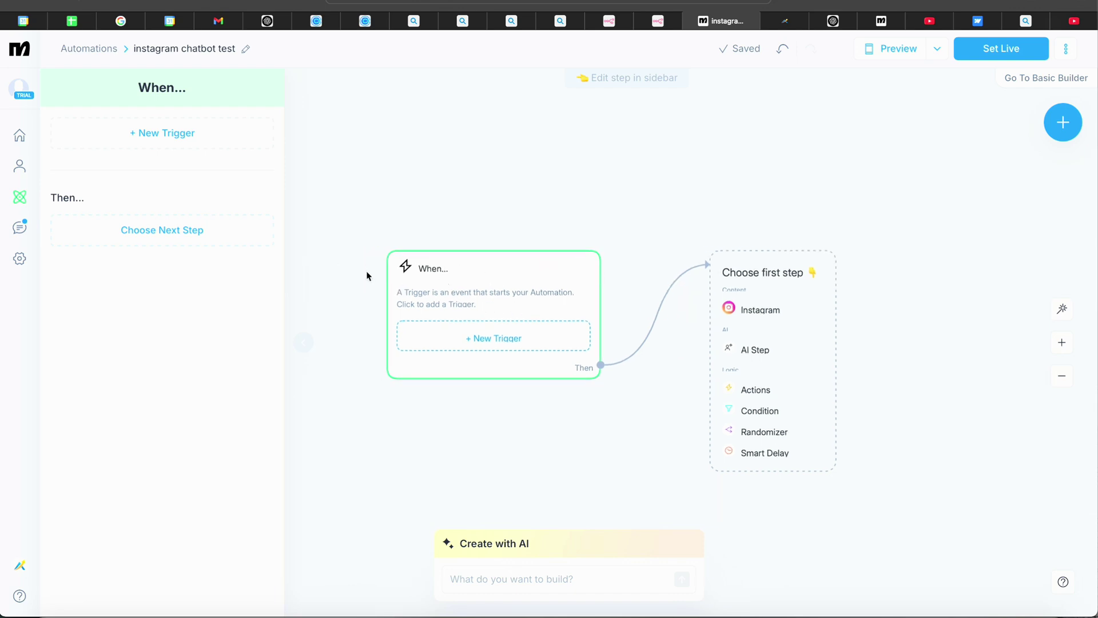
- Add a new Instagram Message trigger for 'User sends a message'
{"action": "left_click", "coordinate": [165, 139]}
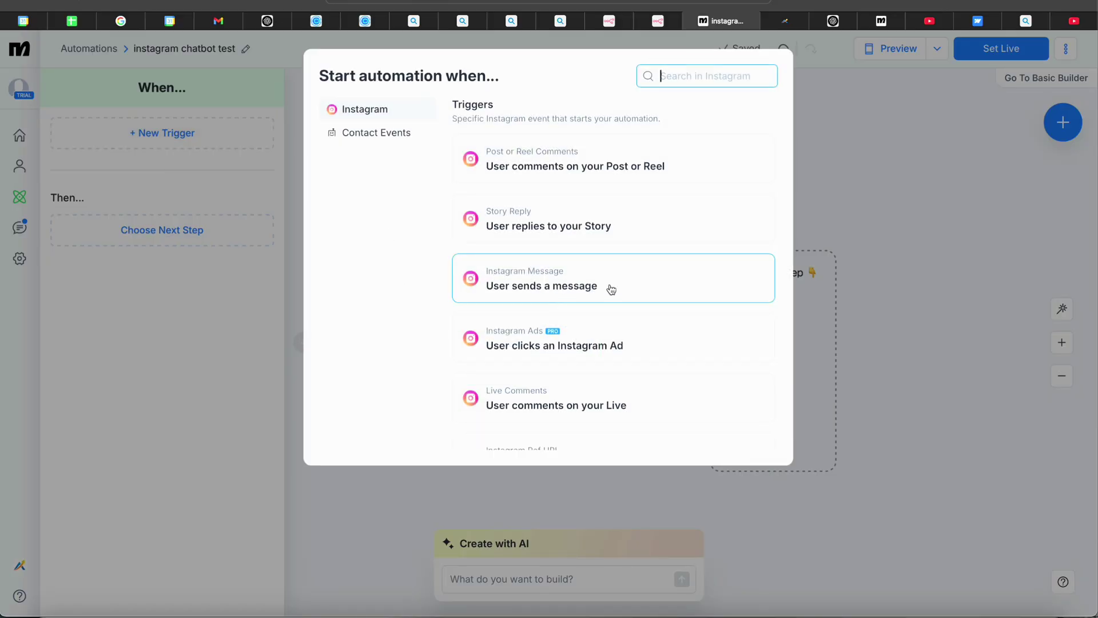
{"action": "scroll", "coordinate": [623, 284], "scroll_direction": "down", "scroll_amount": 2}
{"action": "scroll", "coordinate": [600, 286], "scroll_direction": "up", "scroll_amount": 2}
{"action": "scroll", "coordinate": [600, 286], "scroll_direction": "down", "scroll_amount": 1}
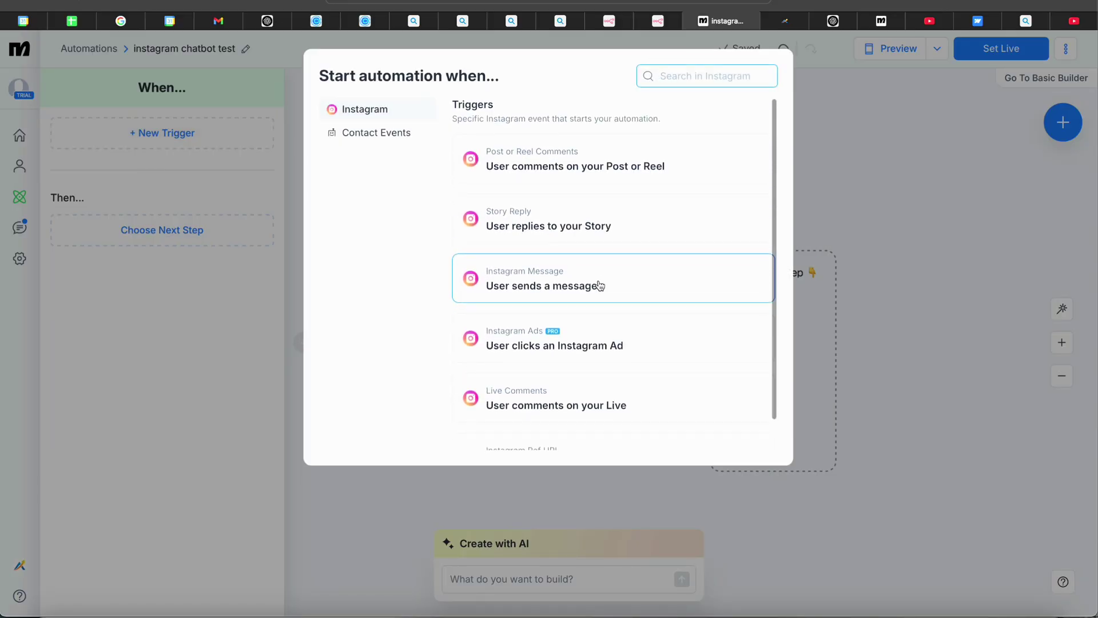
{"action": "scroll", "coordinate": [600, 286], "scroll_direction": "down", "scroll_amount": 1}
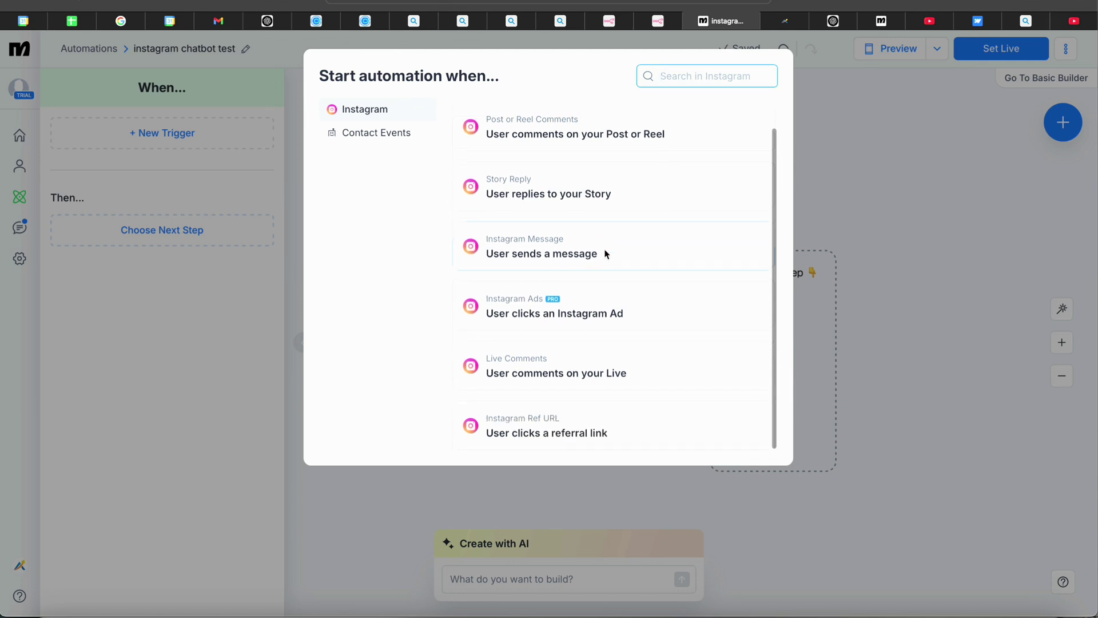
{"action": "left_click", "coordinate": [546, 250]}
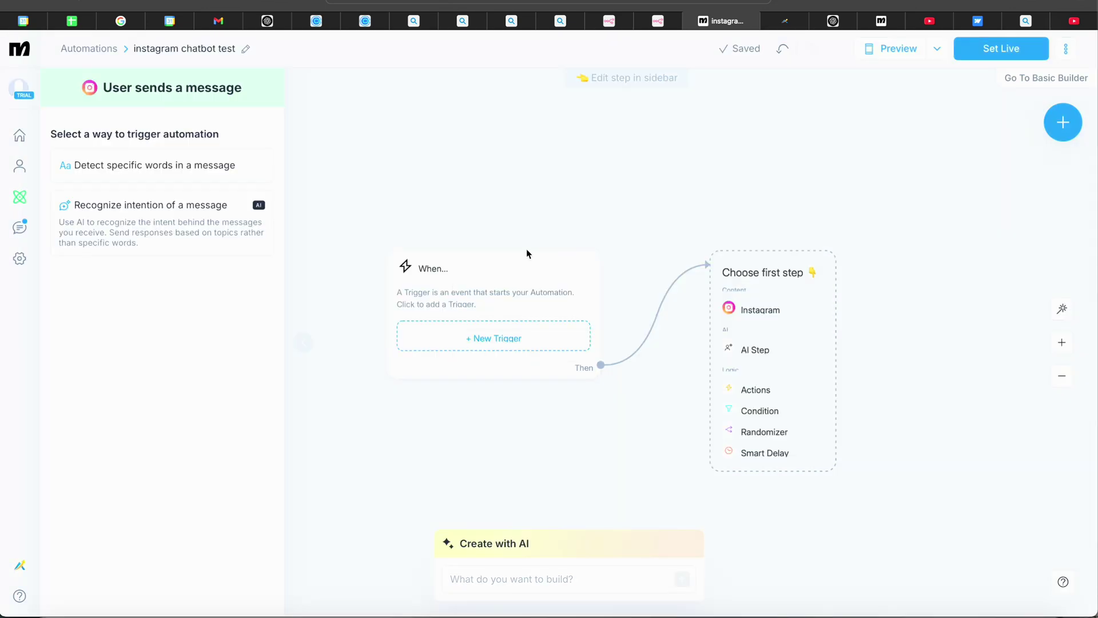
- Create a keyword trigger detecting 'interested', 'info' and 'product' in messages
{"action": "left_click", "coordinate": [189, 171]}
{"action": "left_click", "coordinate": [120, 172]}
{"action": "type", "text": "interested"}
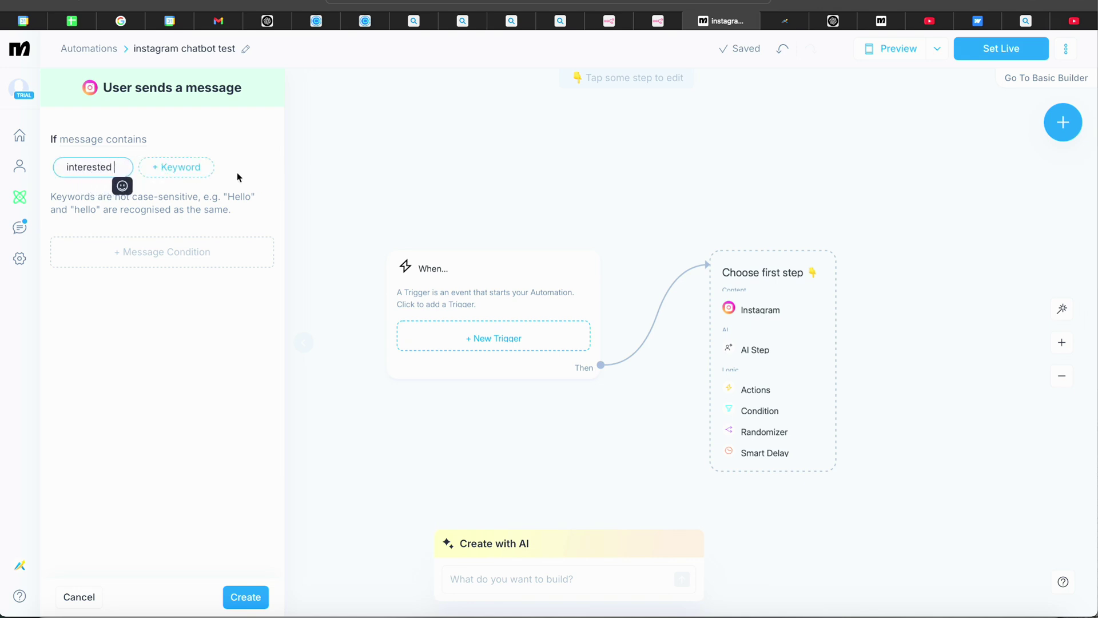
{"action": "left_click", "coordinate": [206, 172]}
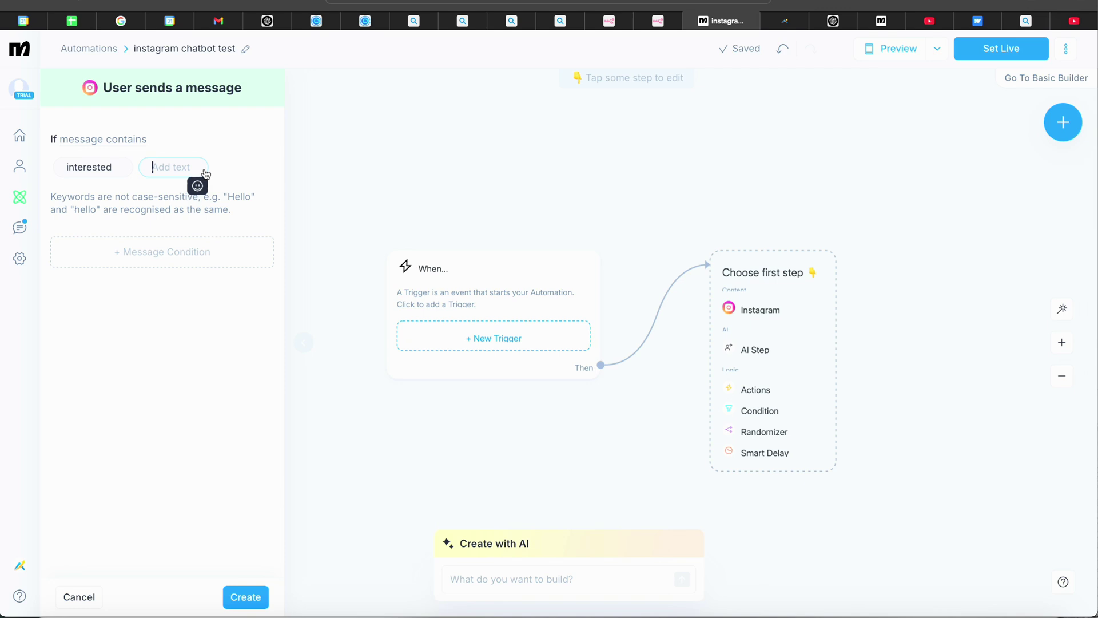
{"action": "type", "text": "info"}
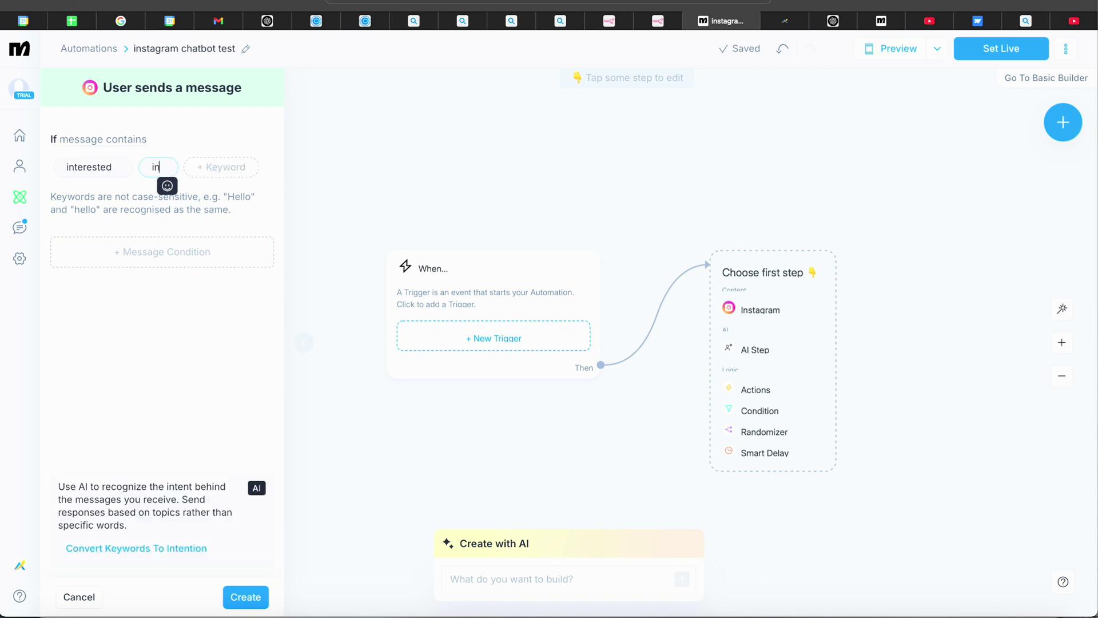
{"action": "left_click", "coordinate": [252, 166]}
{"action": "left_click", "coordinate": [252, 166]}
{"action": "type", "text": "parodic"}
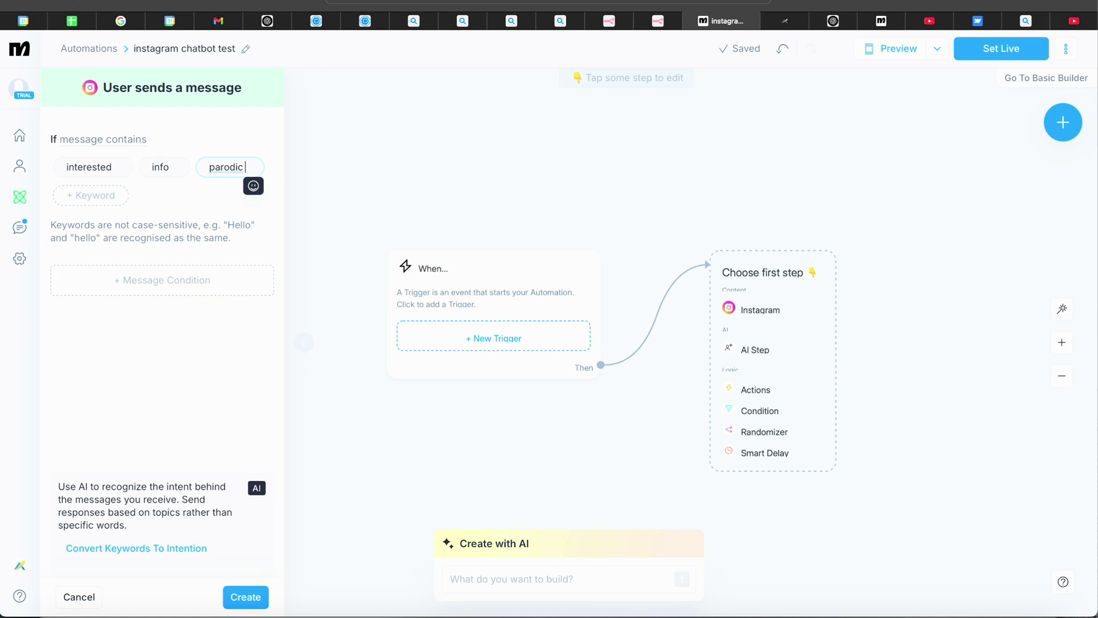
{"action": "key", "text": "BackSpace"}
{"action": "key", "text": "BackSpace"}
{"action": "key", "text": "BackSpace"}
{"action": "key", "text": "BackSpace"}
{"action": "type", "text": "roduct"}
{"action": "left_click", "coordinate": [461, 177]}
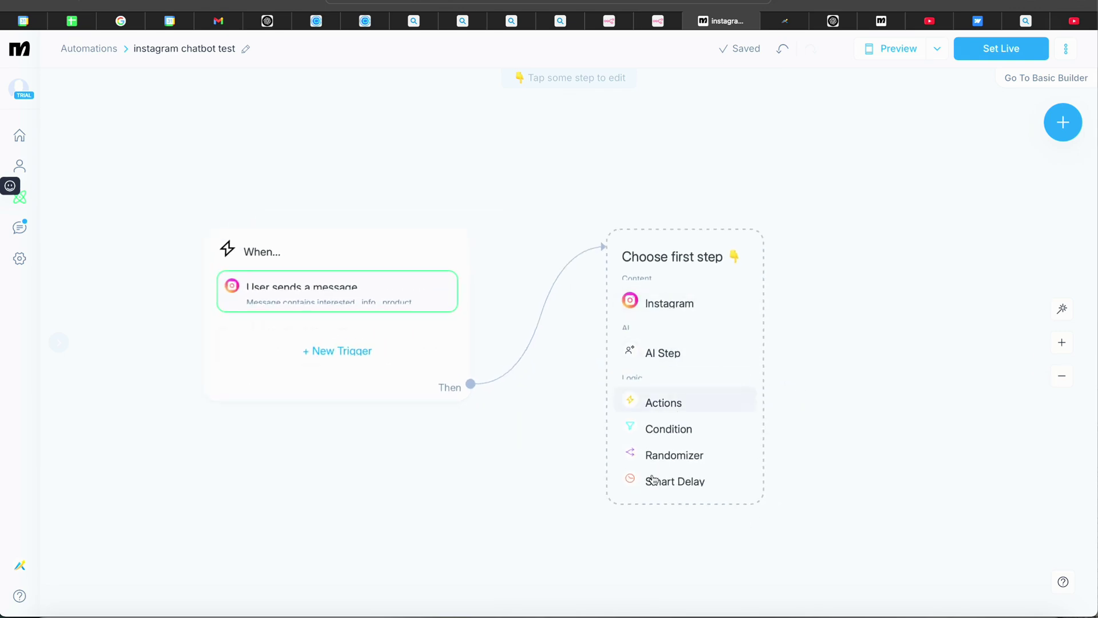
- Make the first step an Actions step containing a Set User Field action
{"action": "left_click", "coordinate": [692, 403]}
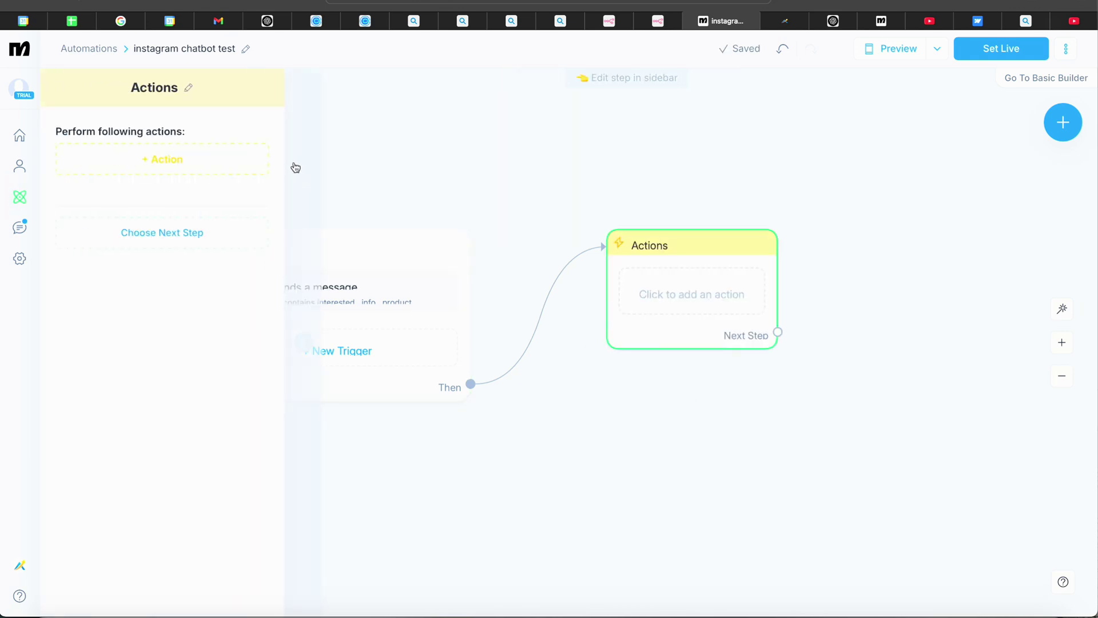
{"action": "left_click", "coordinate": [140, 169]}
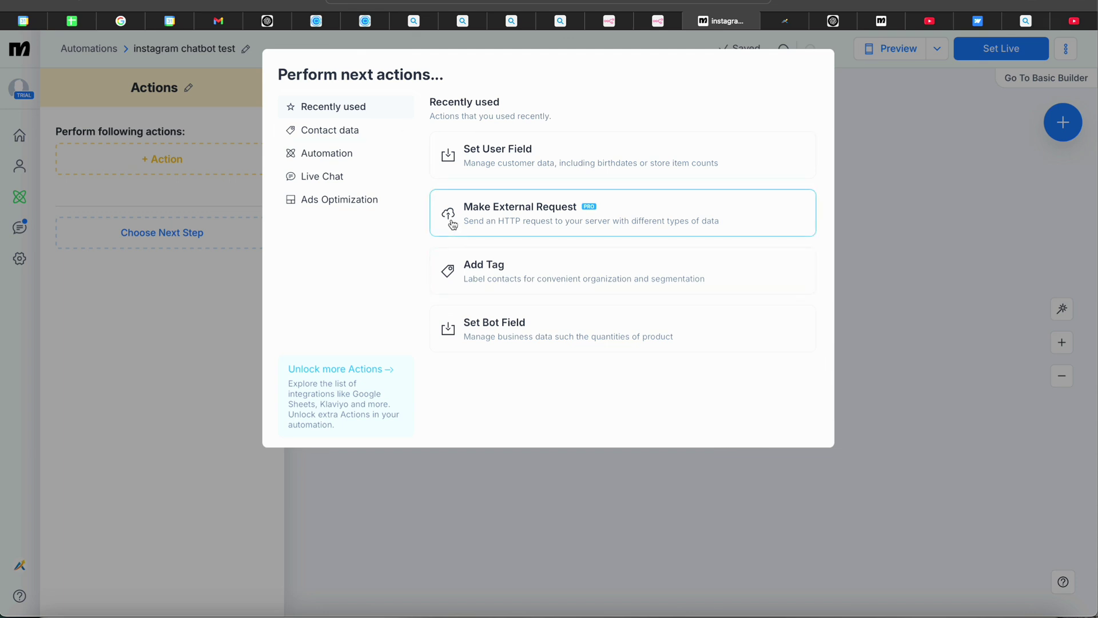
{"action": "left_click", "coordinate": [344, 153]}
{"action": "scroll", "coordinate": [527, 277], "scroll_direction": "down", "scroll_amount": 1}
{"action": "scroll", "coordinate": [515, 258], "scroll_direction": "up", "scroll_amount": 1}
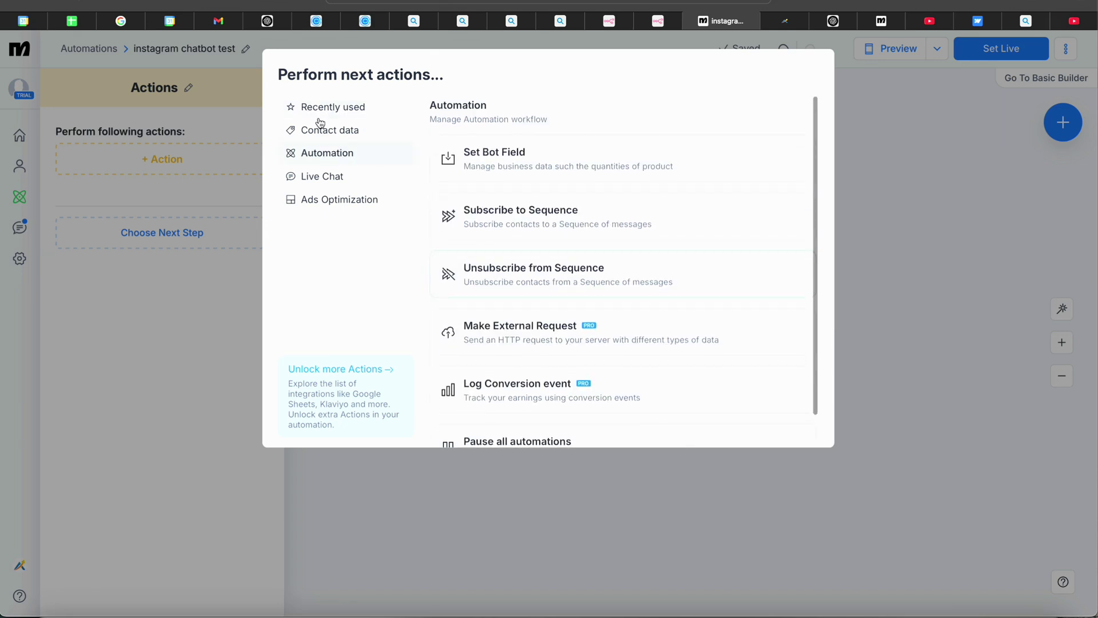
{"action": "left_click", "coordinate": [335, 133]}
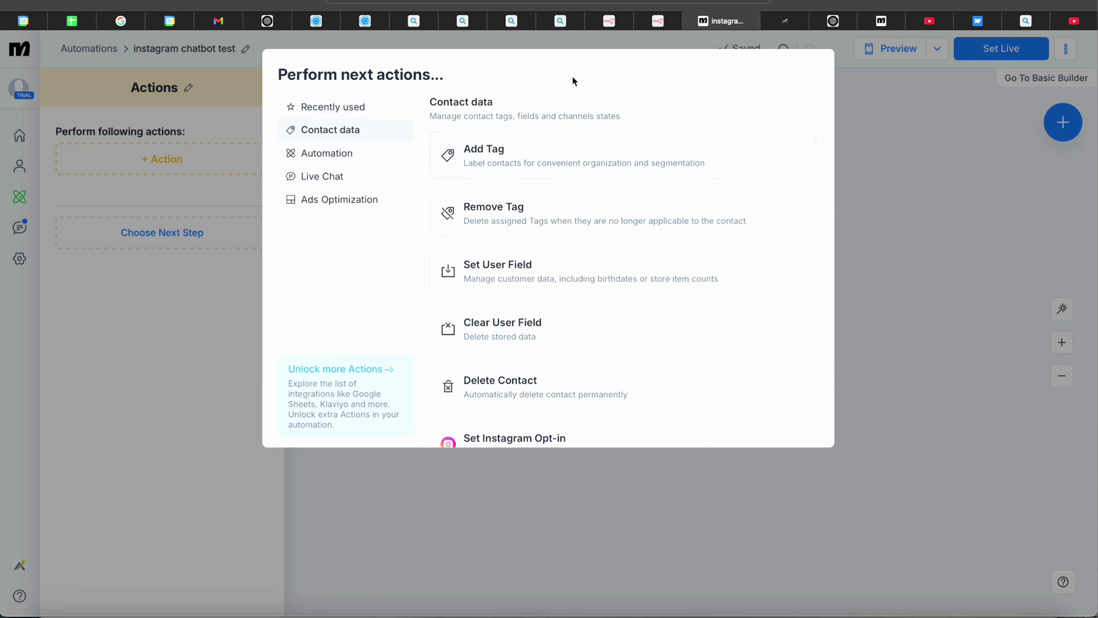
{"action": "left_click", "coordinate": [466, 286]}
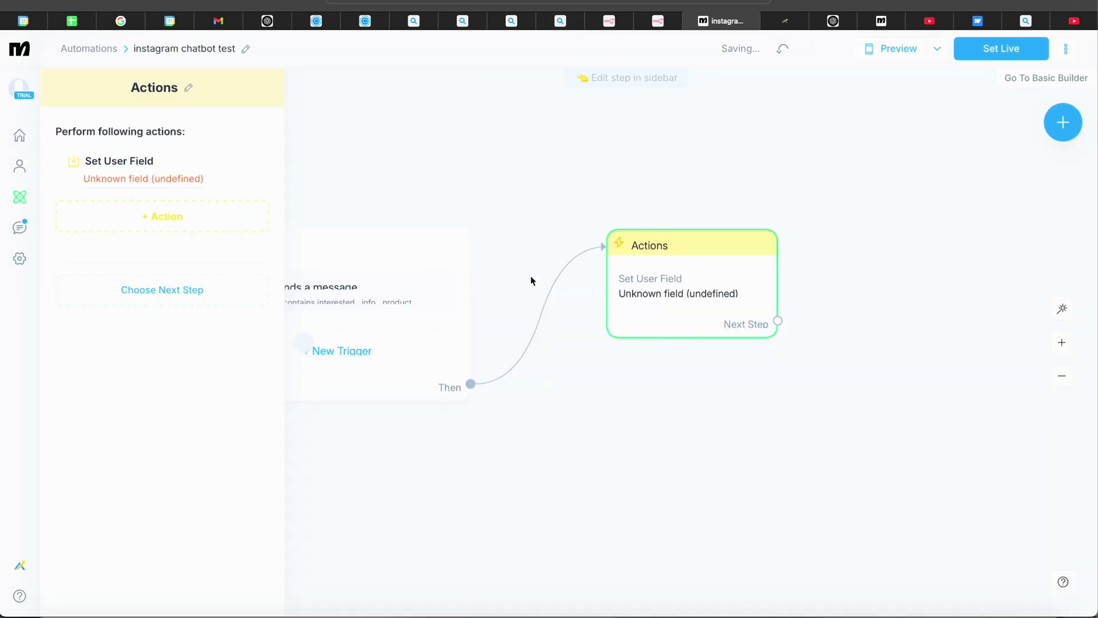
- Choose userInput as the user field the action sets
{"action": "left_click", "coordinate": [176, 179]}
{"action": "type", "text": "user"}
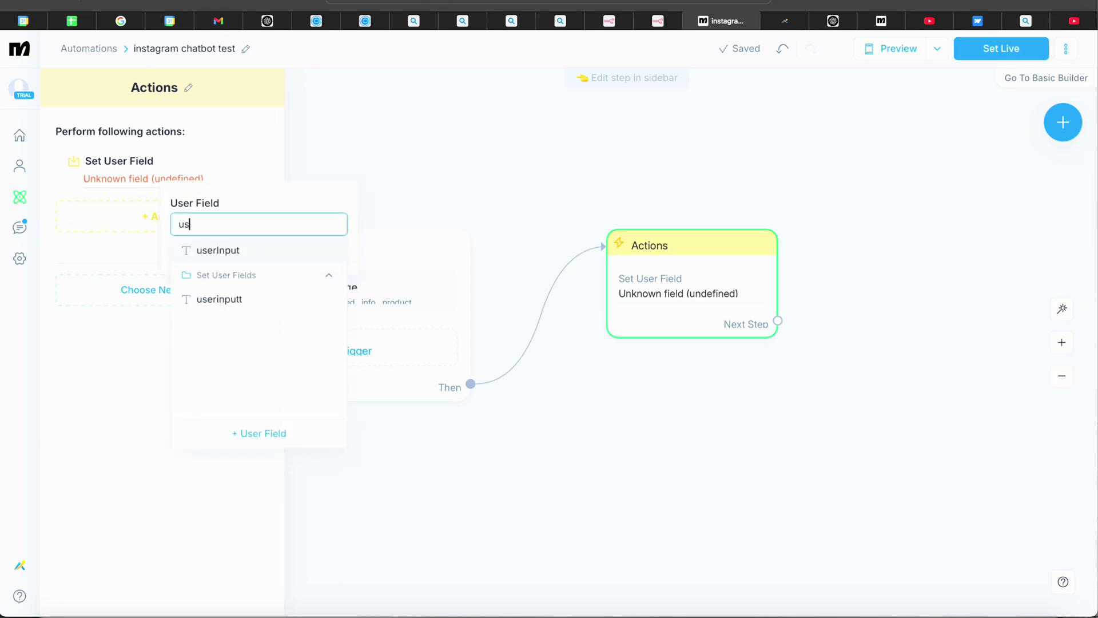
{"action": "left_click", "coordinate": [213, 250]}
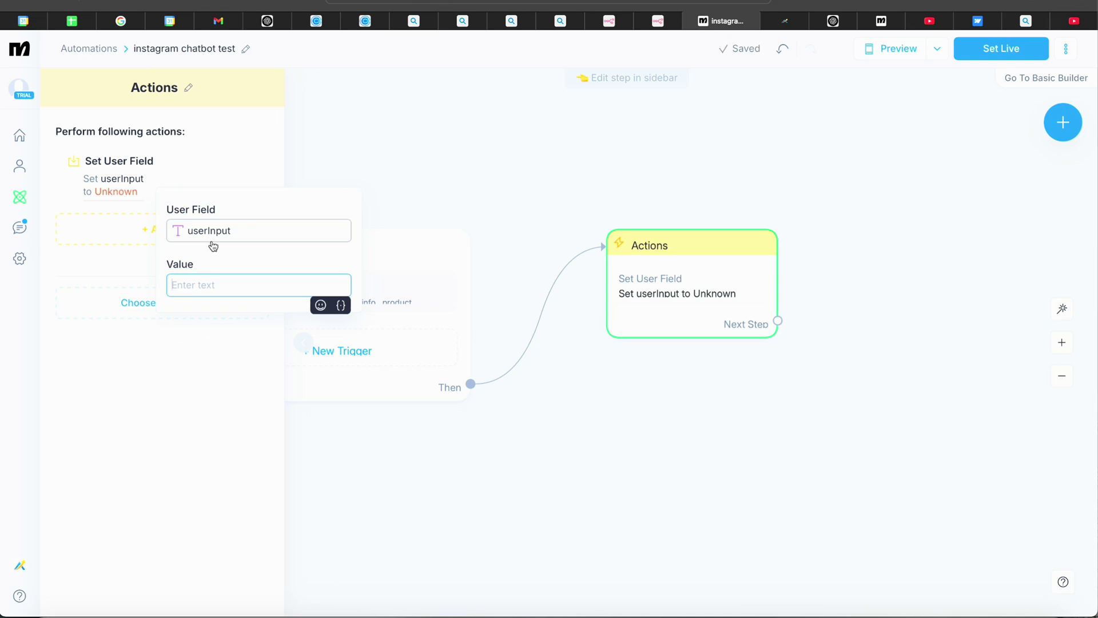
{"action": "left_click", "coordinate": [479, 183]}
{"action": "left_click", "coordinate": [479, 182]}
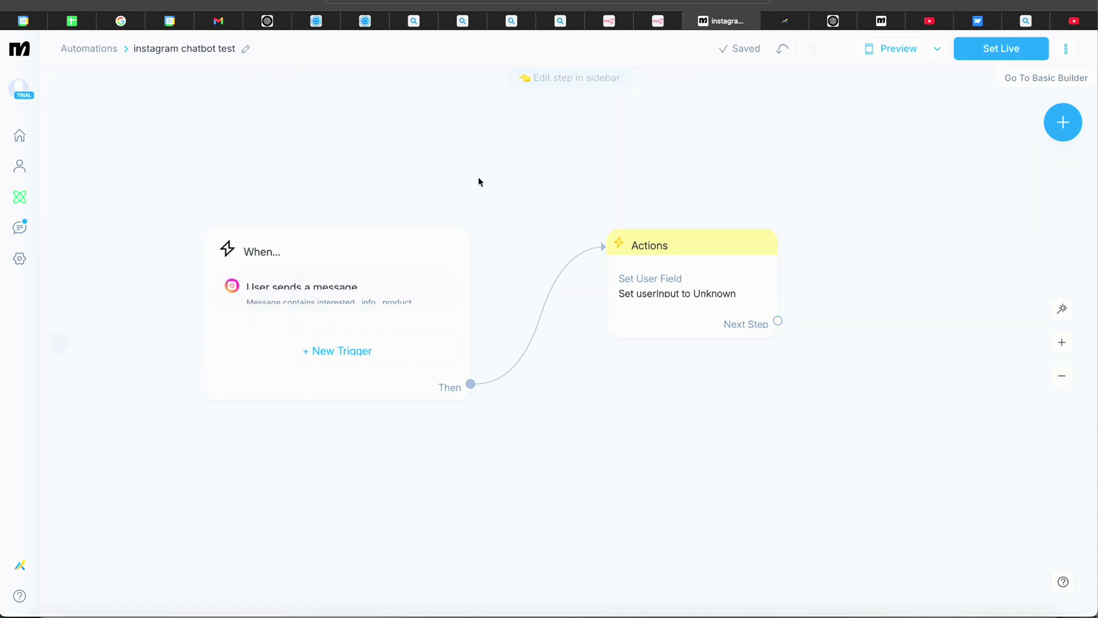
- Open Settings > Fields and inspect the existing userInput user field
{"action": "left_click", "coordinate": [19, 258]}
{"action": "scroll", "coordinate": [120, 446], "scroll_direction": "down", "scroll_amount": 1}
{"action": "scroll", "coordinate": [103, 424], "scroll_direction": "down", "scroll_amount": 5}
{"action": "left_click", "coordinate": [82, 379]}
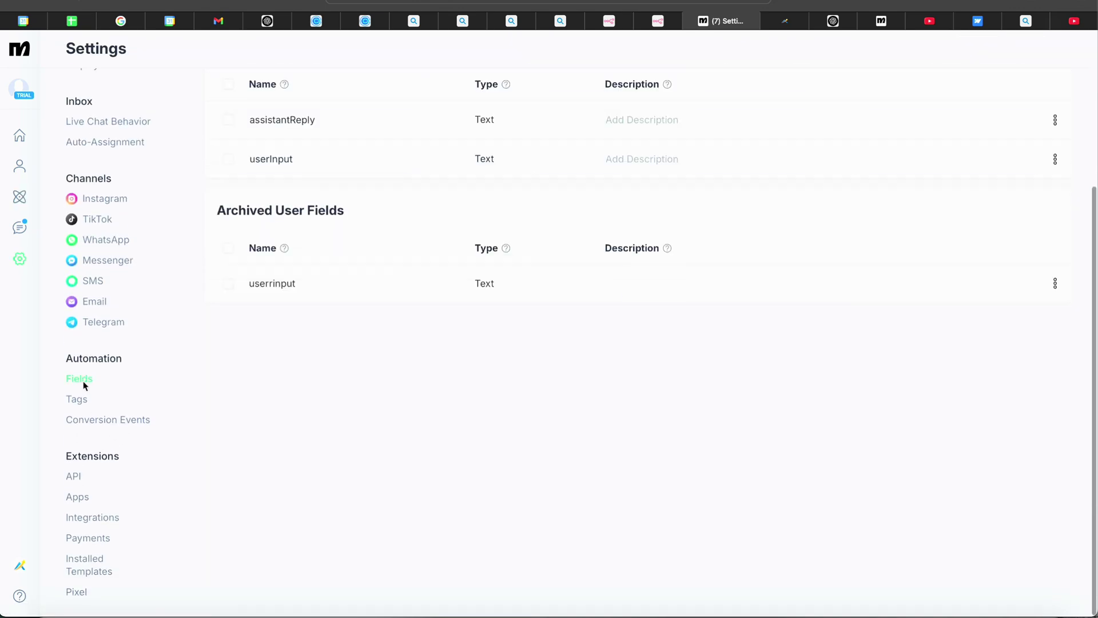
{"action": "scroll", "coordinate": [515, 172], "scroll_direction": "up", "scroll_amount": 5}
{"action": "scroll", "coordinate": [506, 228], "scroll_direction": "down", "scroll_amount": 1}
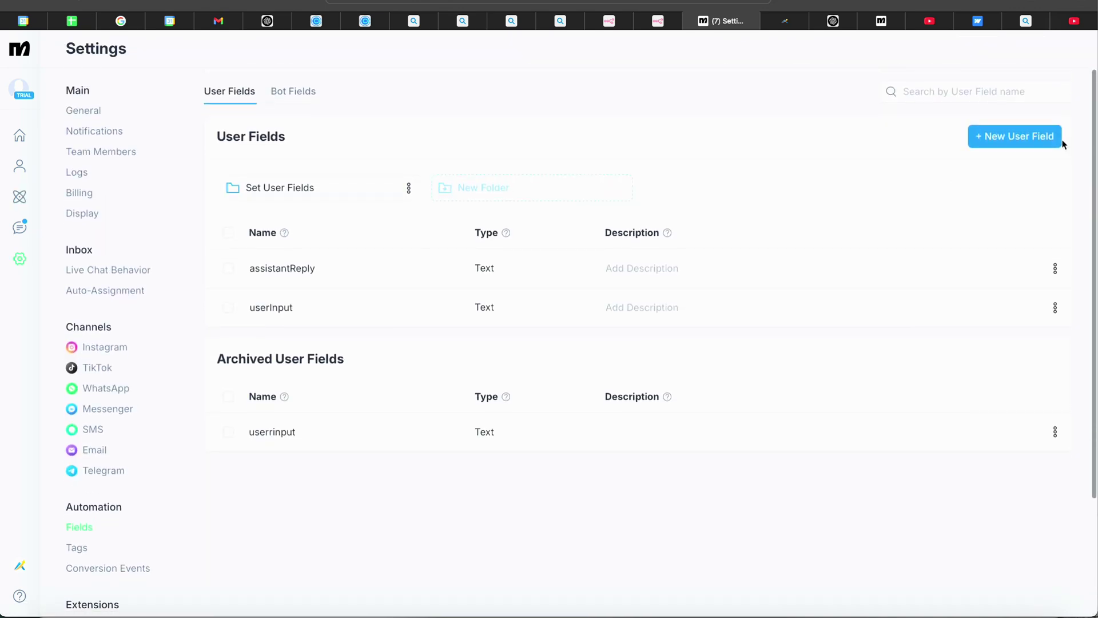
{"action": "left_click", "coordinate": [293, 309]}
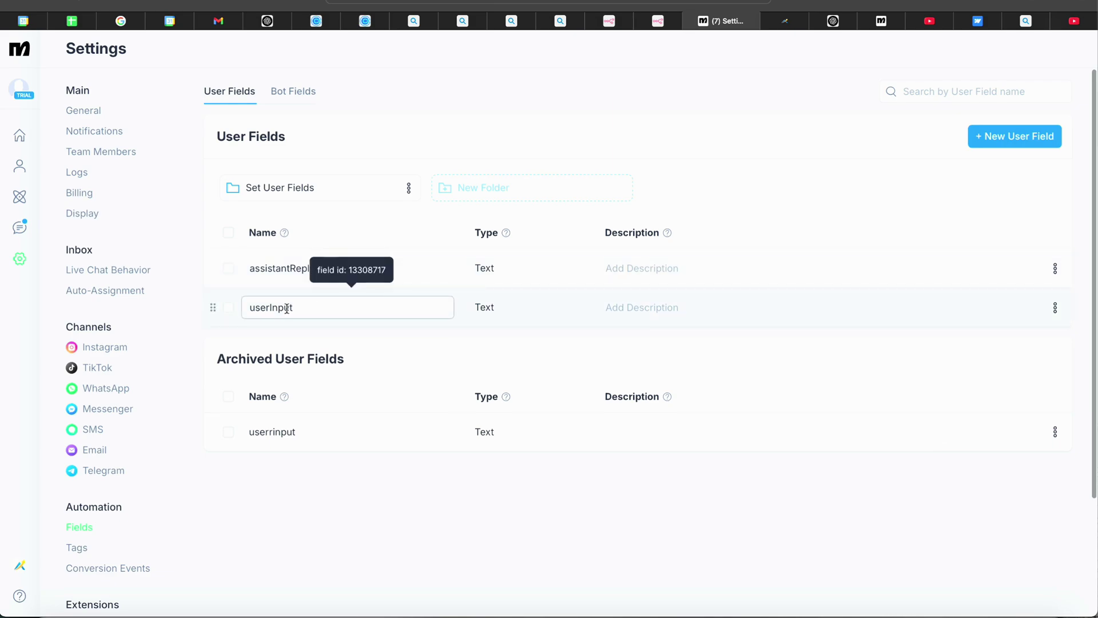
- Begin a new user field named 'assistantreply', then close the dialog without creating it
{"action": "left_click", "coordinate": [1022, 140]}
{"action": "type", "text": "userInput"}
{"action": "key", "text": "BackSpace"}
{"action": "key", "text": "BackSpace"}
{"action": "key", "text": "BackSpace"}
{"action": "key", "text": "BackSpace"}
{"action": "key", "text": "BackSpace"}
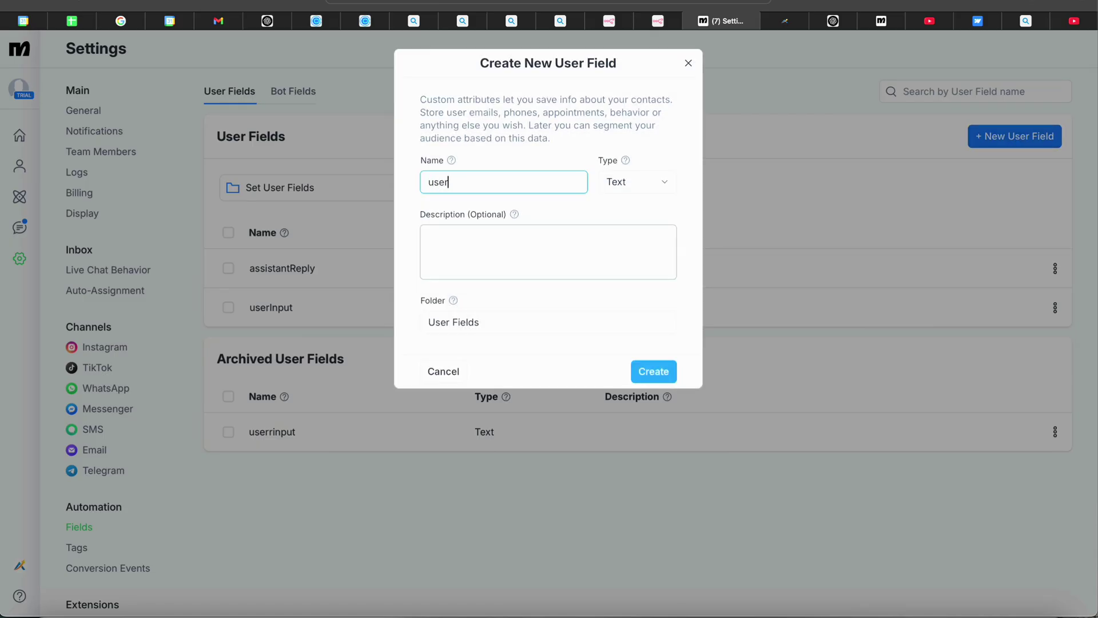
{"action": "key", "text": "BackSpace"}
{"action": "key", "text": "BackSpace"}
{"action": "key", "text": "BackSpace"}
{"action": "key", "text": "BackSpace"}
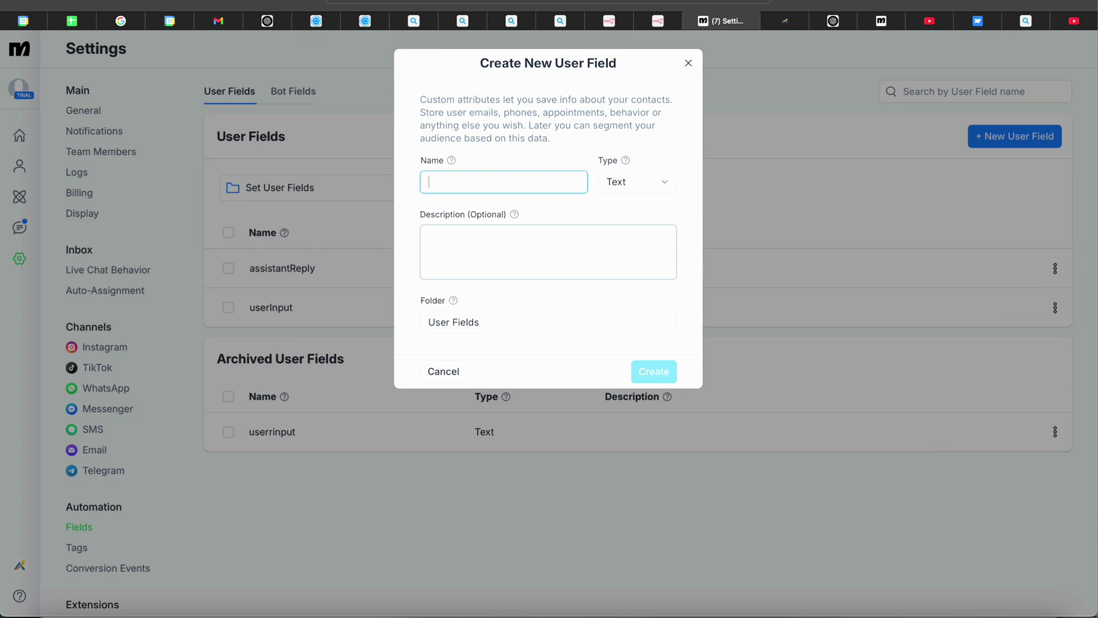
{"action": "type", "text": "assisfantreply"}
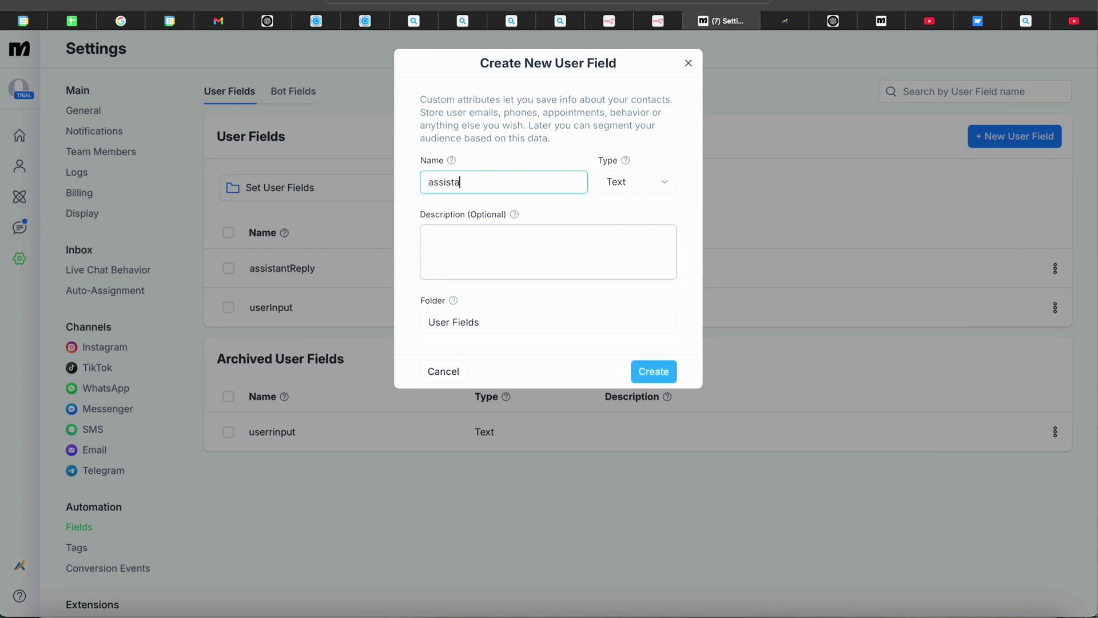
{"action": "key", "text": "BackSpace"}
{"action": "key", "text": "BackSpace"}
{"action": "key", "text": "BackSpace"}
{"action": "key", "text": "BackSpace"}
{"action": "key", "text": "BackSpace"}
{"action": "key", "text": "BackSpace"}
{"action": "key", "text": "BackSpace"}
{"action": "key", "text": "BackSpace"}
{"action": "key", "text": "BackSpace"}
{"action": "key", "text": "BackSpace"}
{"action": "type", "text": "tantreply"}
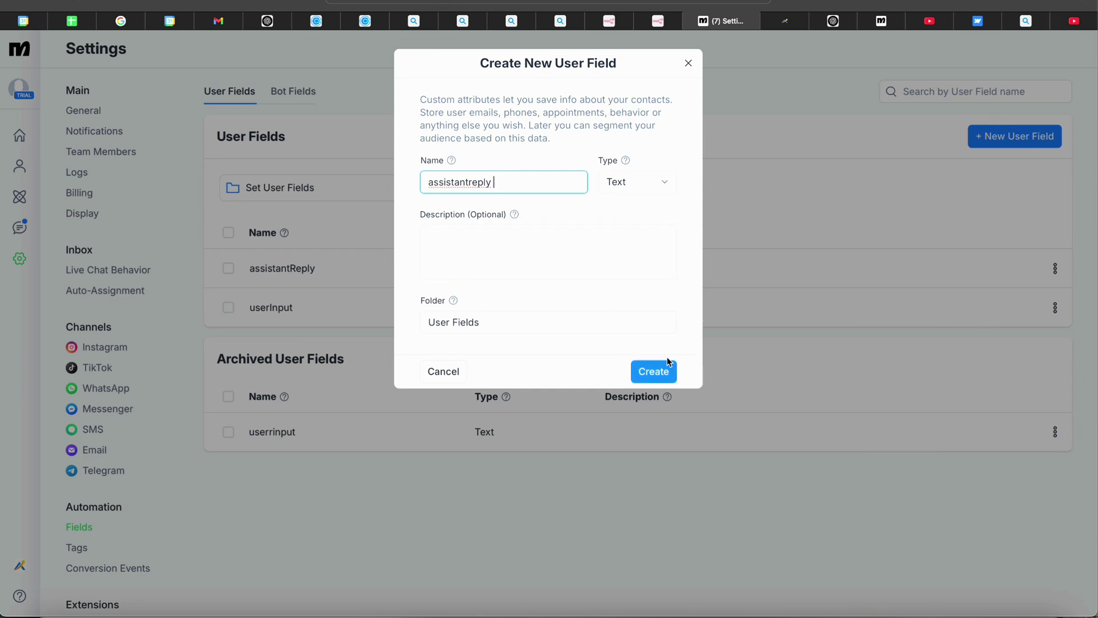
{"action": "left_click", "coordinate": [689, 64]}
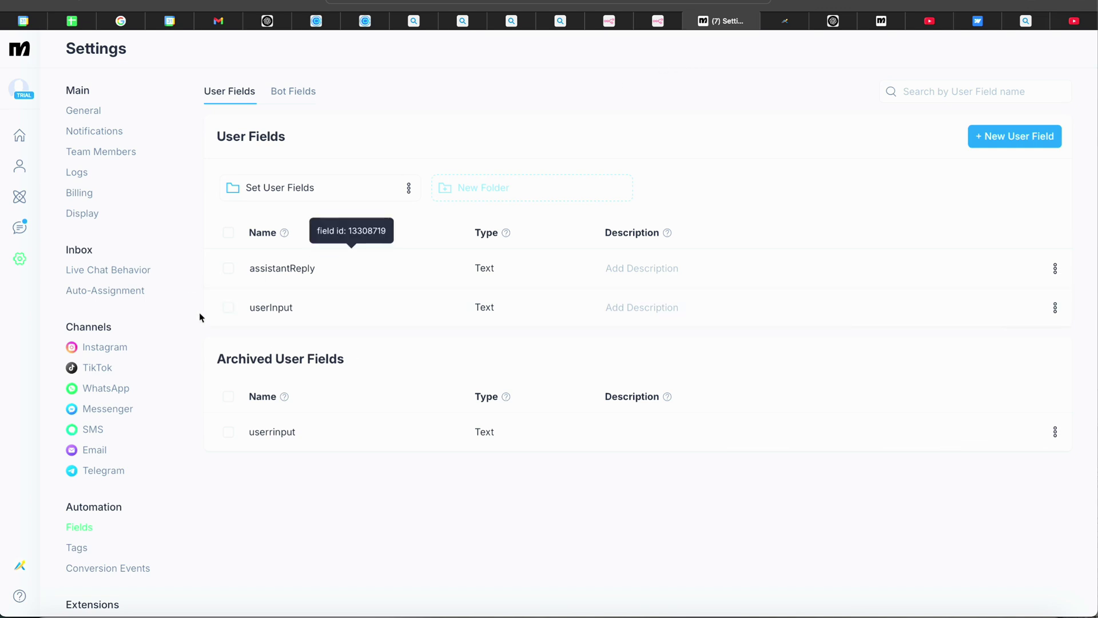
- Reopen the Set User Field action in 'instagram chatbot test', keeping userInput as the field
{"action": "left_click", "coordinate": [19, 198]}
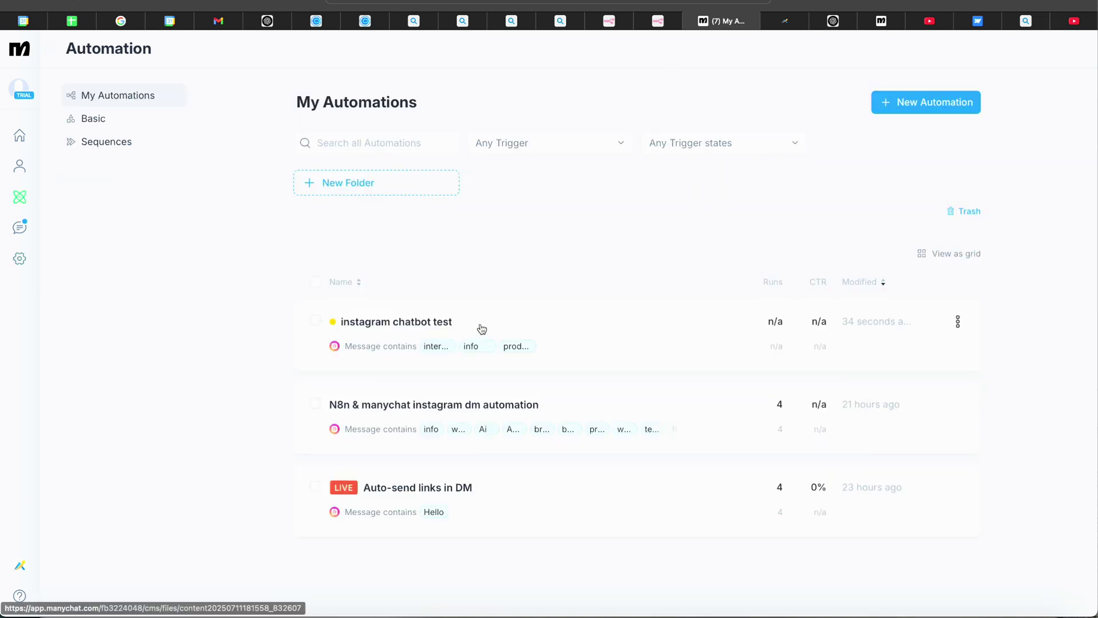
{"action": "left_click", "coordinate": [446, 328]}
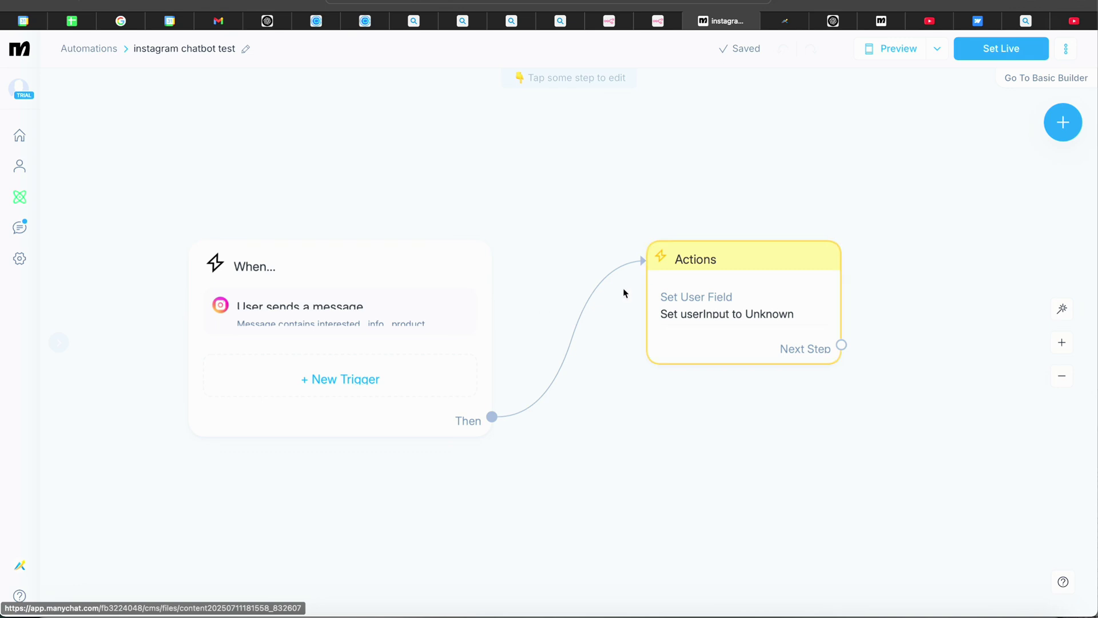
{"action": "left_click", "coordinate": [643, 294]}
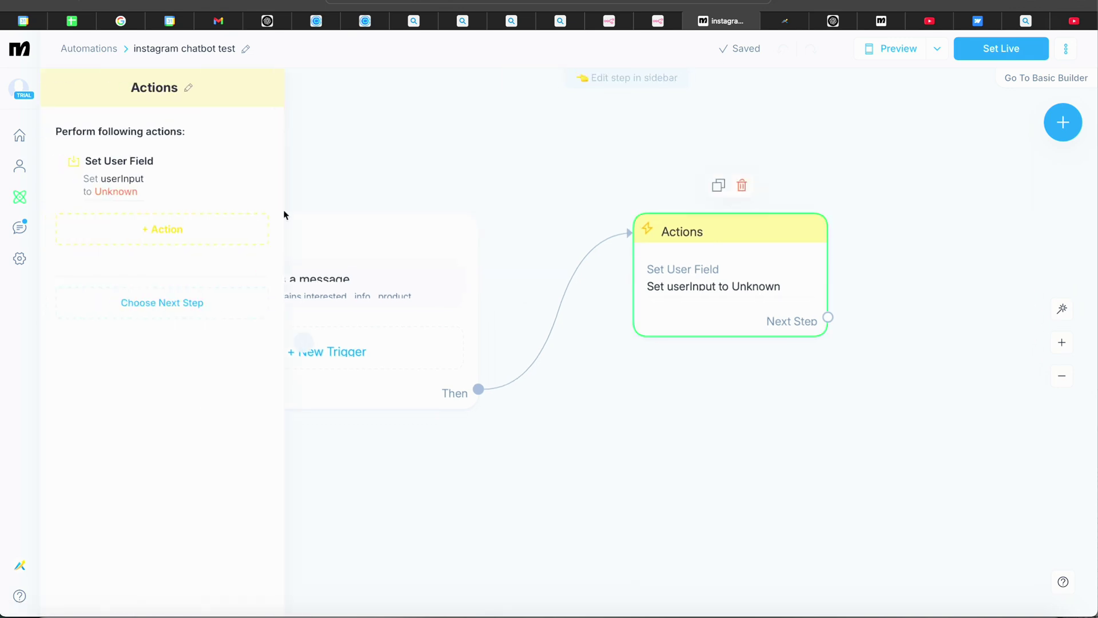
{"action": "left_click", "coordinate": [140, 189]}
{"action": "left_click", "coordinate": [258, 223]}
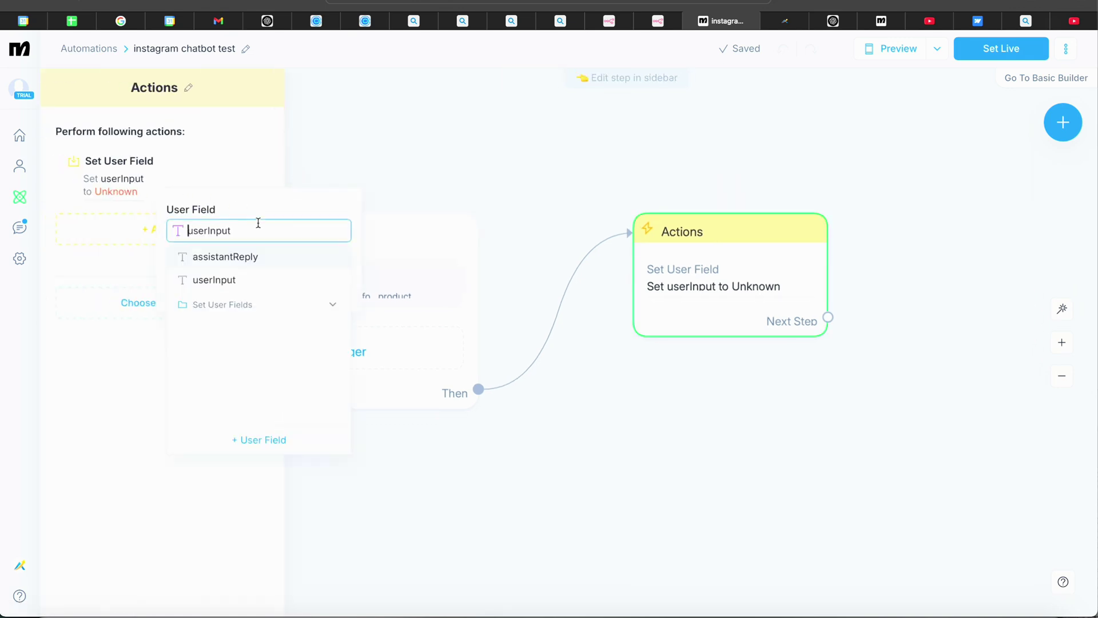
{"action": "left_click", "coordinate": [216, 280]}
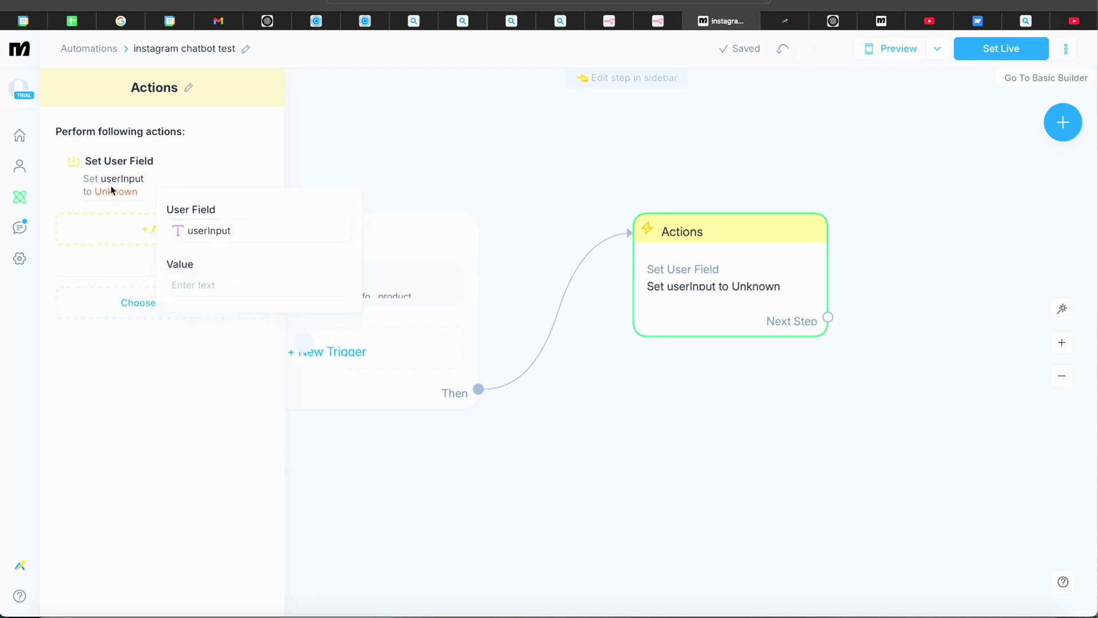
- Set the stored value to the Last Text Input system field
{"action": "left_click", "coordinate": [223, 286]}
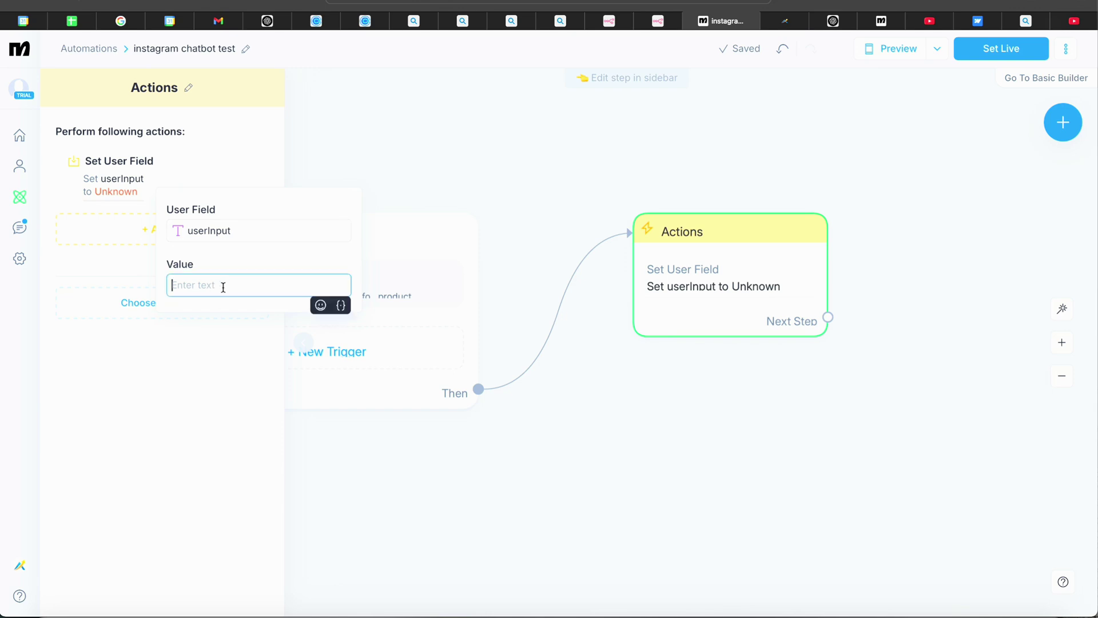
{"action": "left_click", "coordinate": [354, 307]}
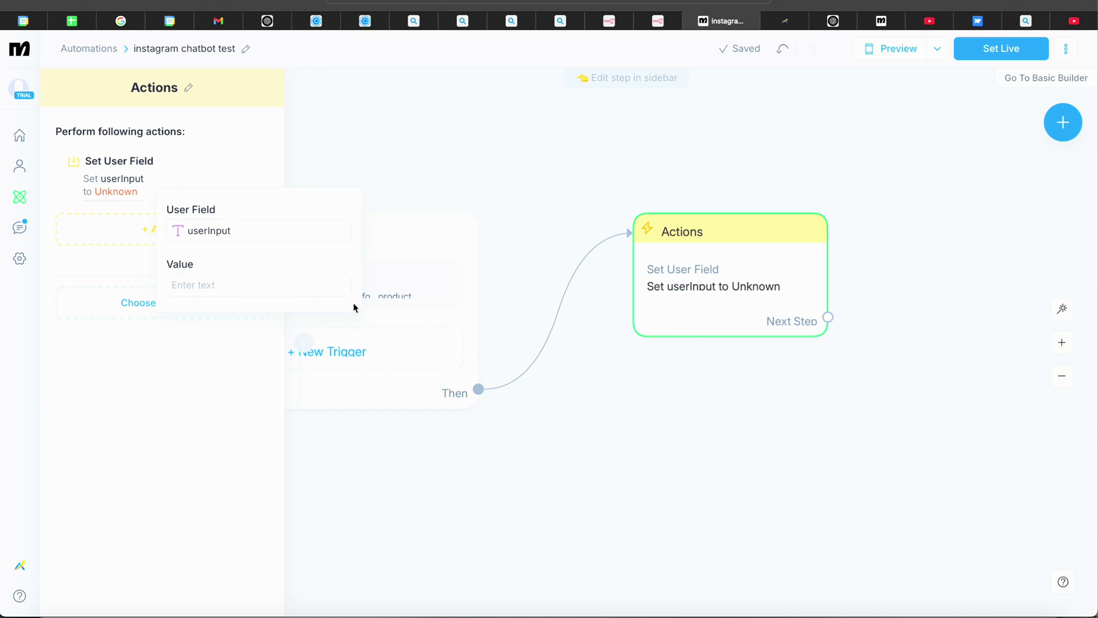
{"action": "left_click", "coordinate": [334, 295]}
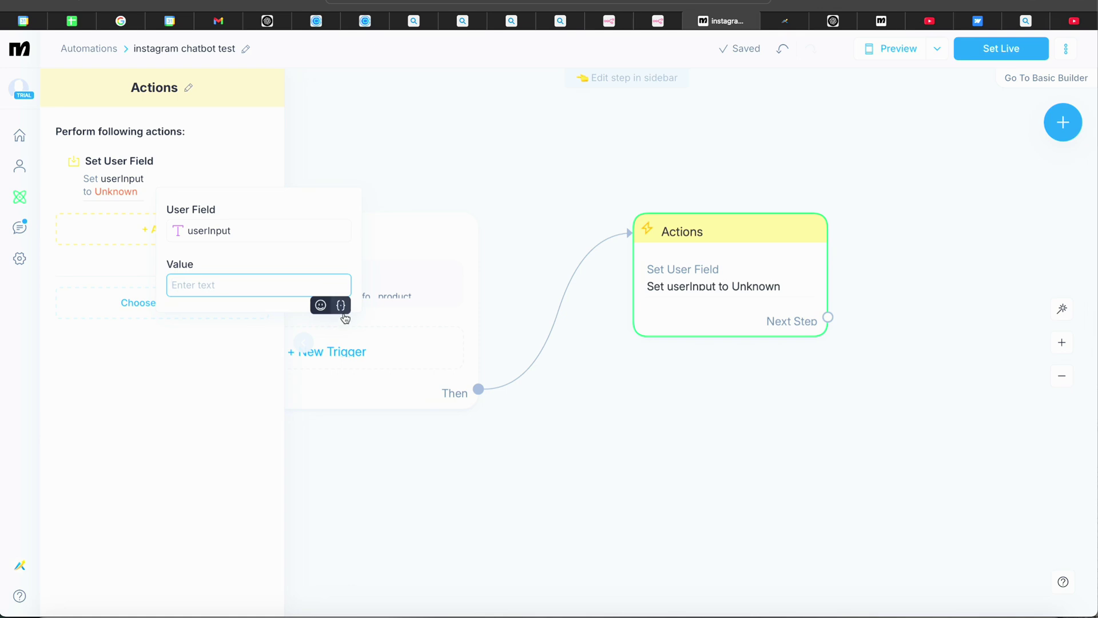
{"action": "left_click", "coordinate": [342, 306]}
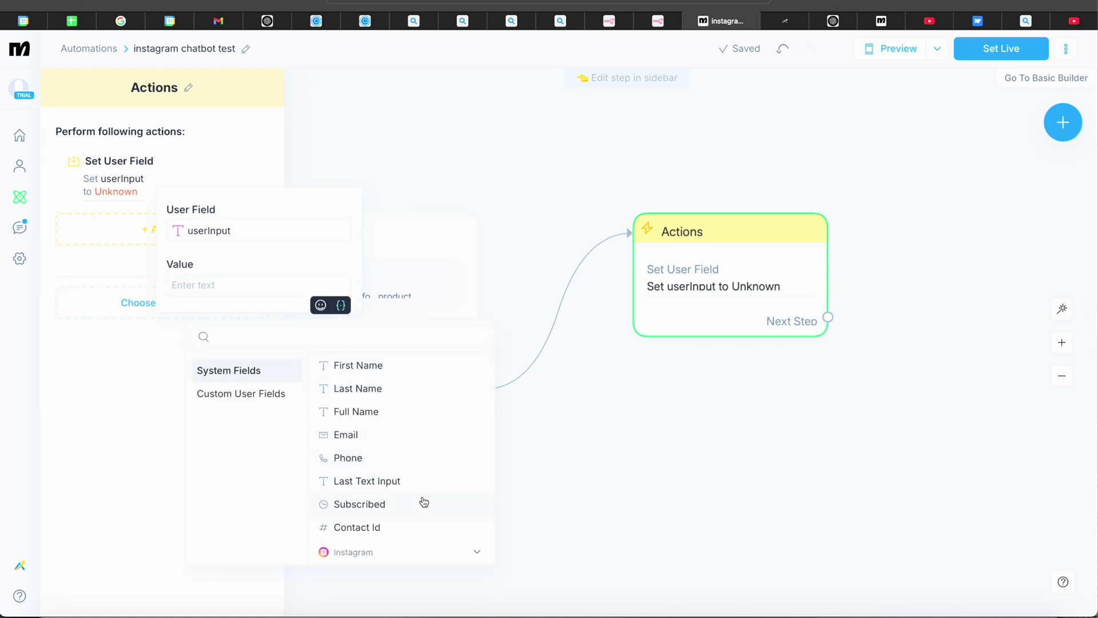
{"action": "left_click", "coordinate": [427, 480]}
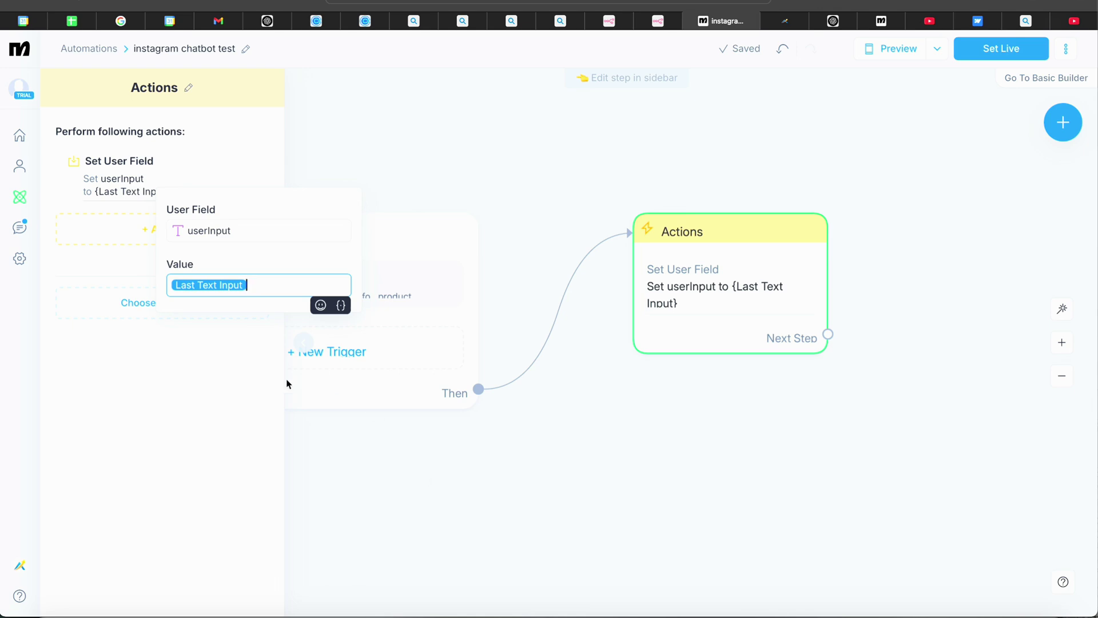
{"action": "left_click", "coordinate": [343, 337]}
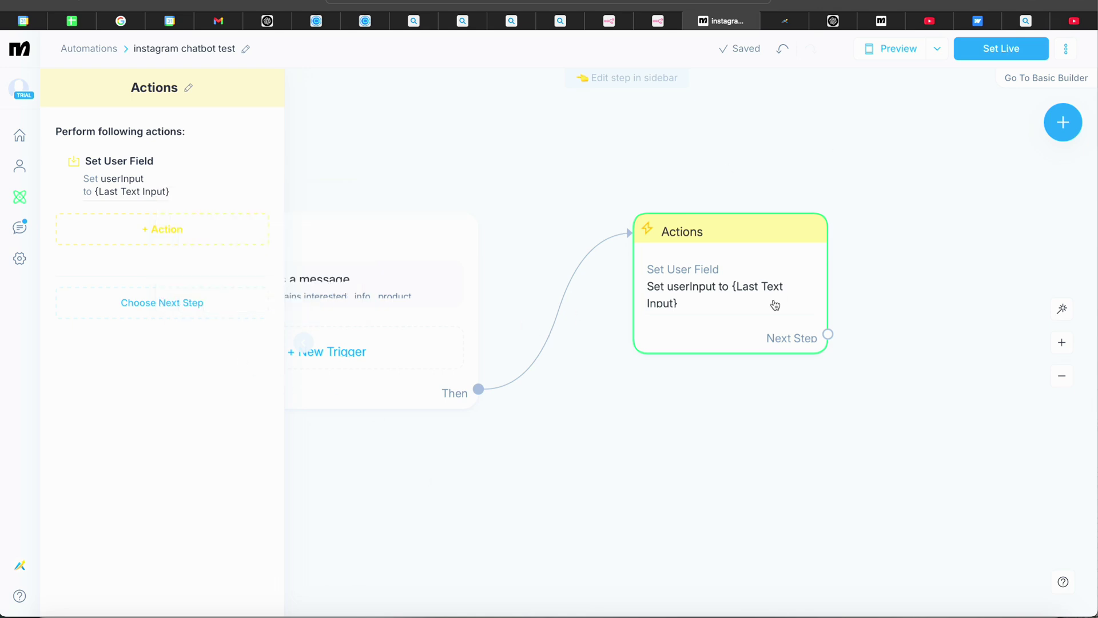
{"action": "scroll", "coordinate": [775, 303], "scroll_direction": "right", "scroll_amount": 5}
- Add an empty Actions #1 step after the Set User Field step, then switch to n8n
{"action": "left_click_drag", "start_coordinate": [656, 340], "coordinate": [826, 232]}
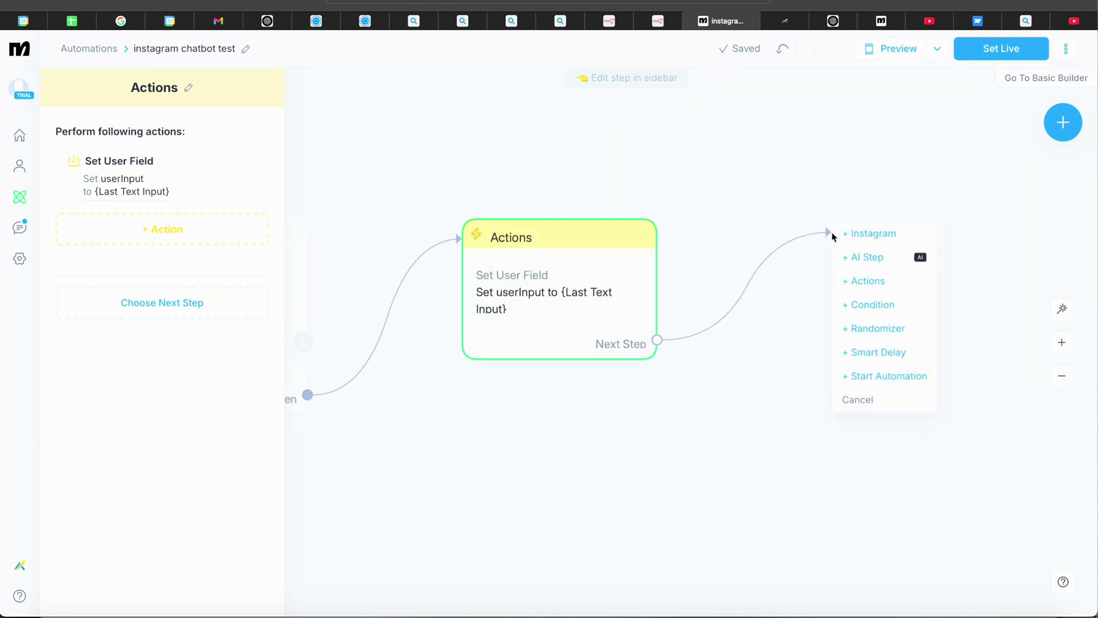
{"action": "left_click", "coordinate": [881, 286]}
{"action": "scroll", "coordinate": [786, 312], "scroll_direction": "right", "scroll_amount": 4}
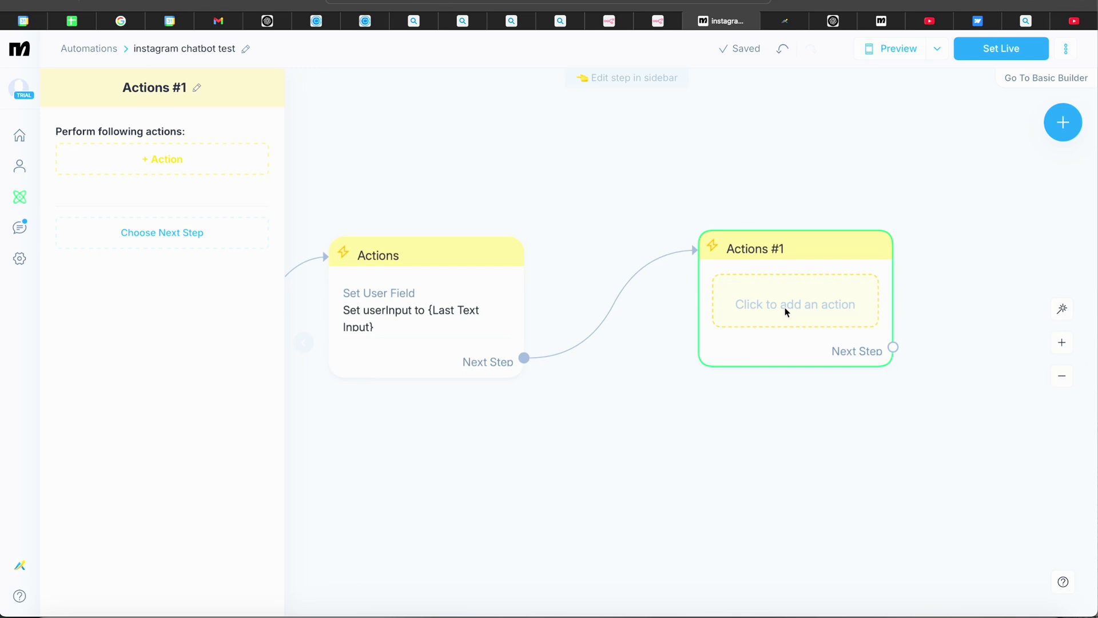
{"action": "key", "text": "ctrl+shift+Tab"}
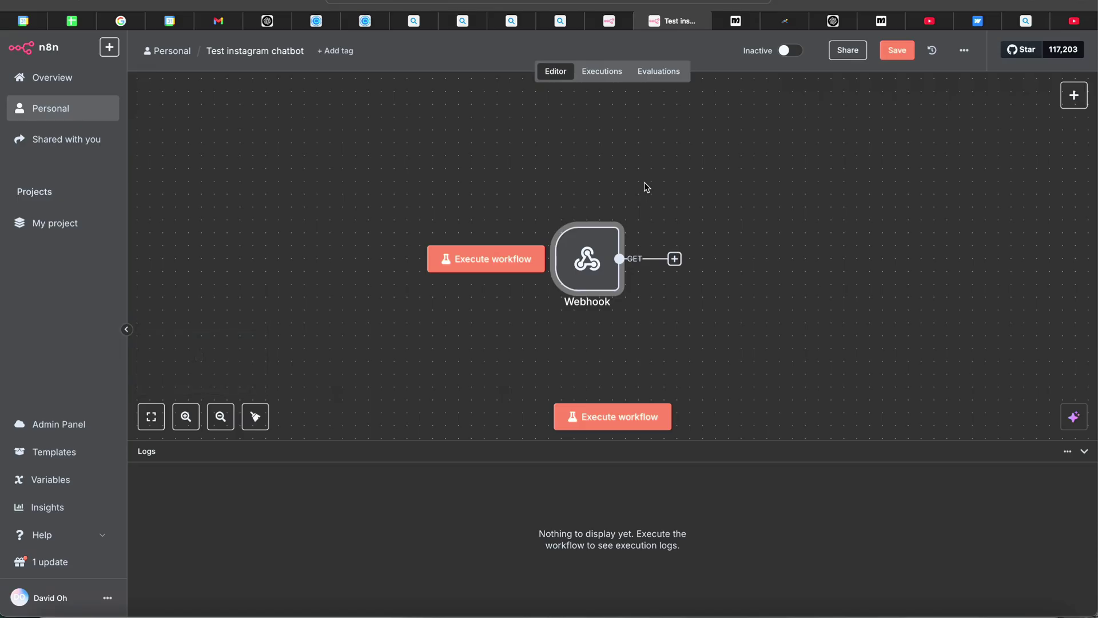
- Save the Test instagram chatbot workflow and open 'Instagram dm assistant ascendius'
{"action": "left_click", "coordinate": [69, 79]}
{"action": "left_click", "coordinate": [661, 353]}
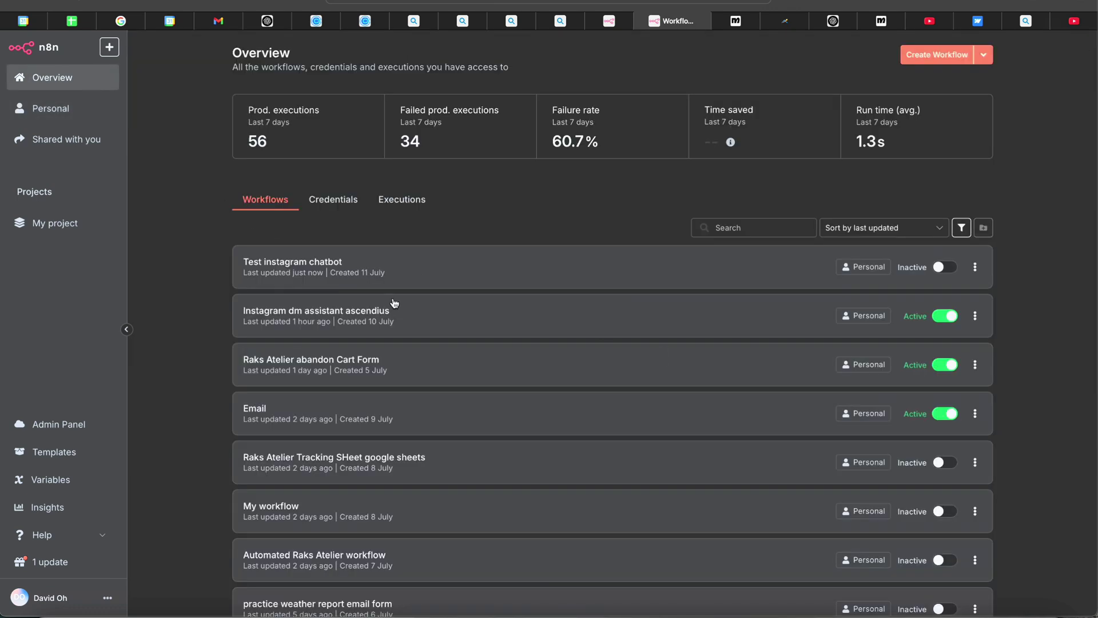
{"action": "left_click", "coordinate": [339, 313]}
- Browse the AI Agent's available tools, then return to the workflows Overview
{"action": "scroll", "coordinate": [707, 262], "scroll_direction": "right", "scroll_amount": 2}
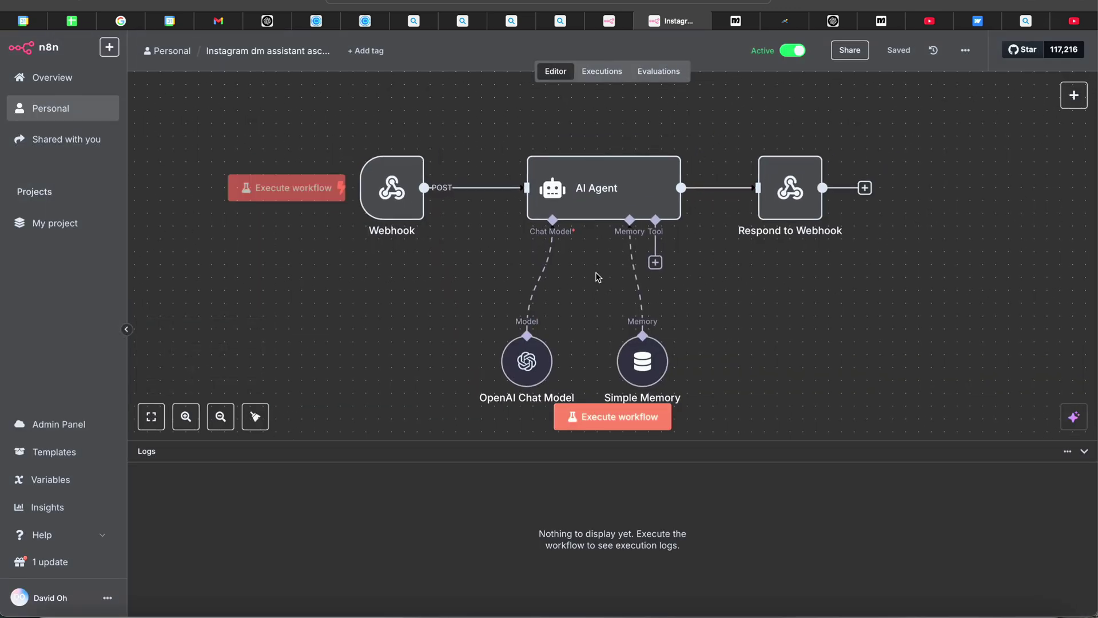
{"action": "left_click", "coordinate": [656, 263]}
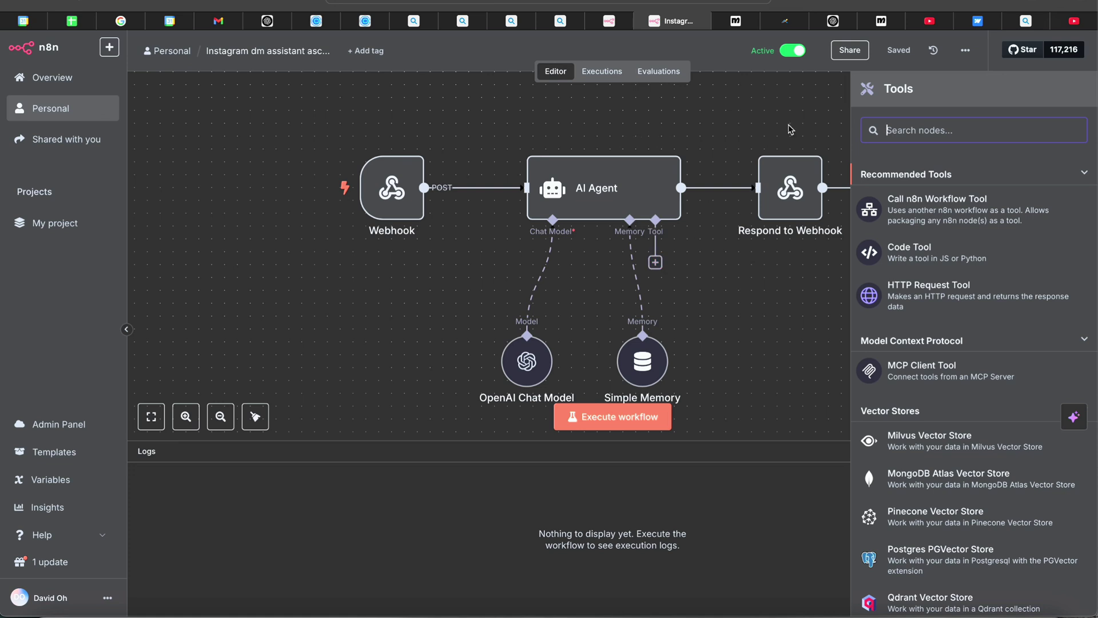
{"action": "left_click", "coordinate": [828, 104]}
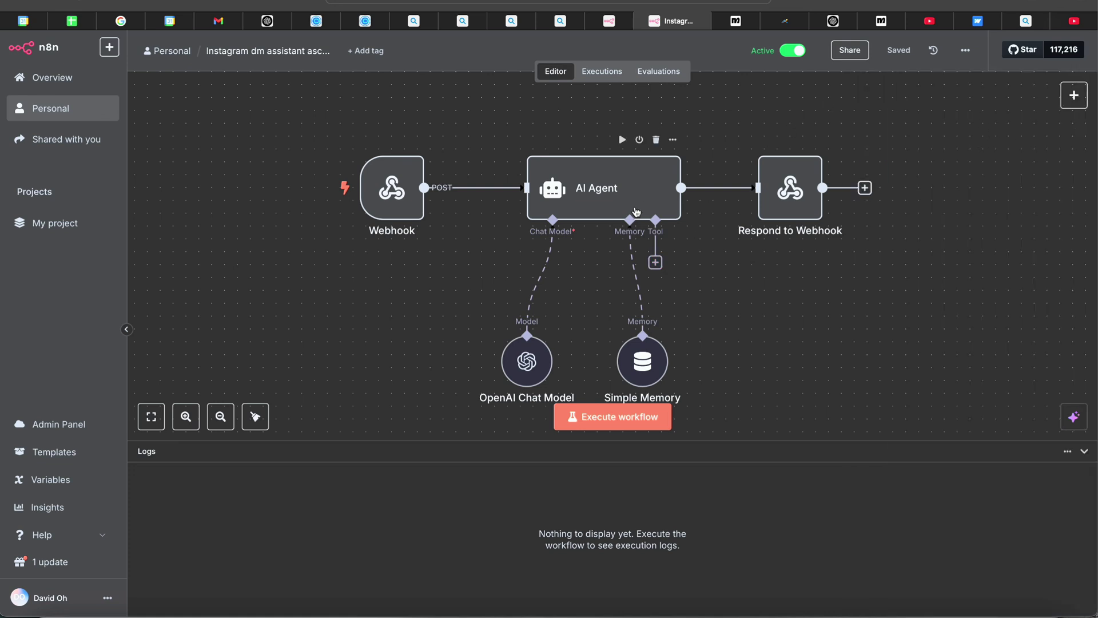
{"action": "left_click", "coordinate": [57, 84]}
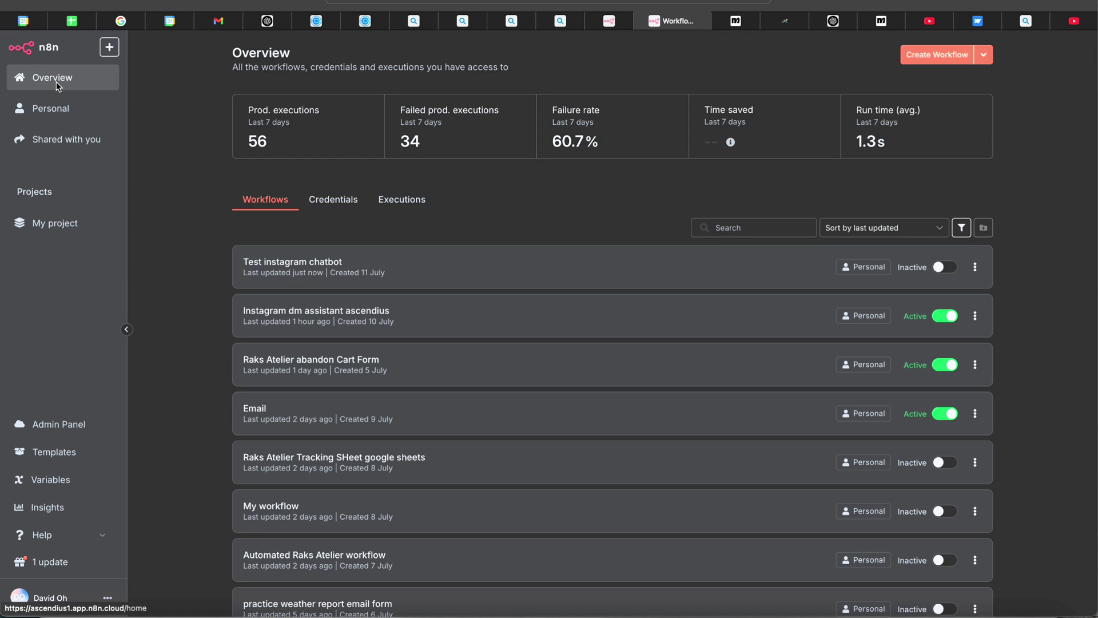
- Open the Test instagram chatbot workflow and delete its existing Webhook node
{"action": "left_click", "coordinate": [299, 263]}
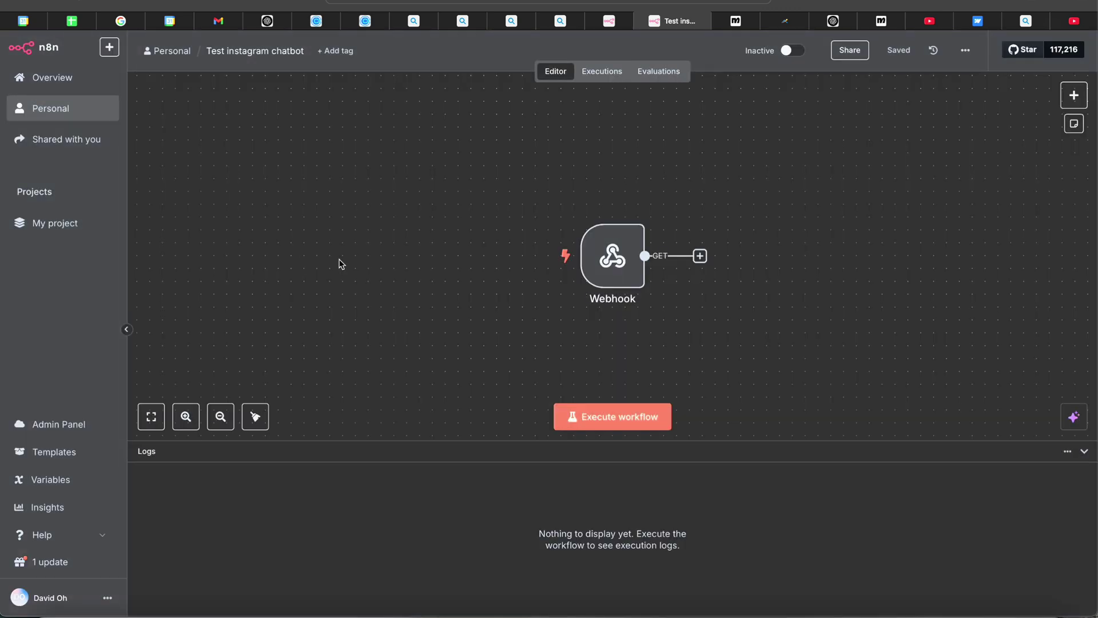
{"action": "left_click", "coordinate": [601, 254]}
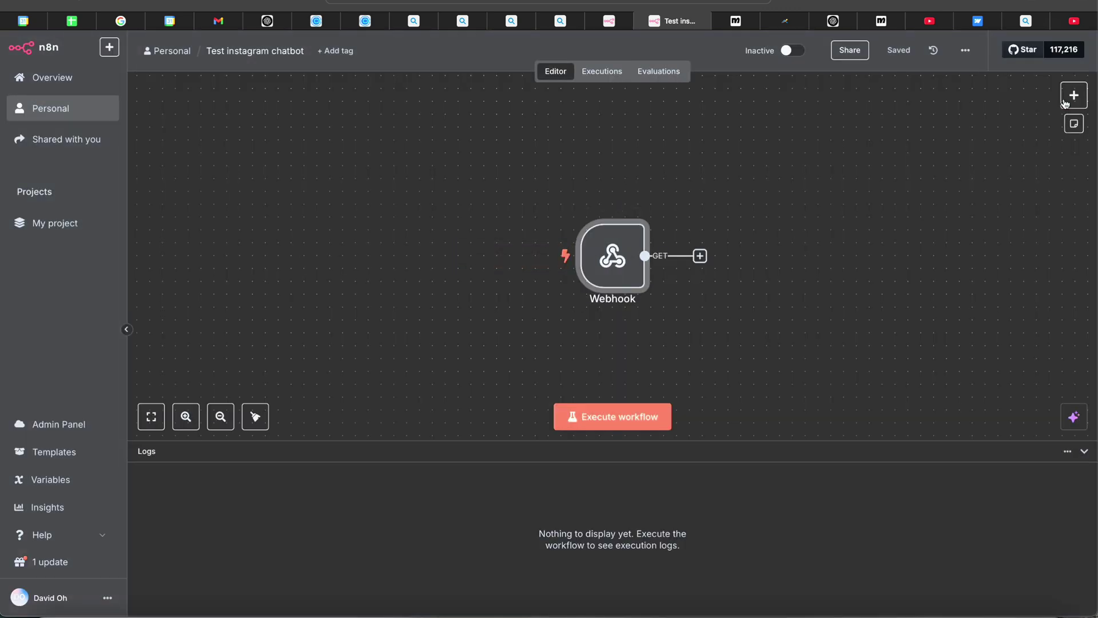
{"action": "left_click", "coordinate": [620, 215]}
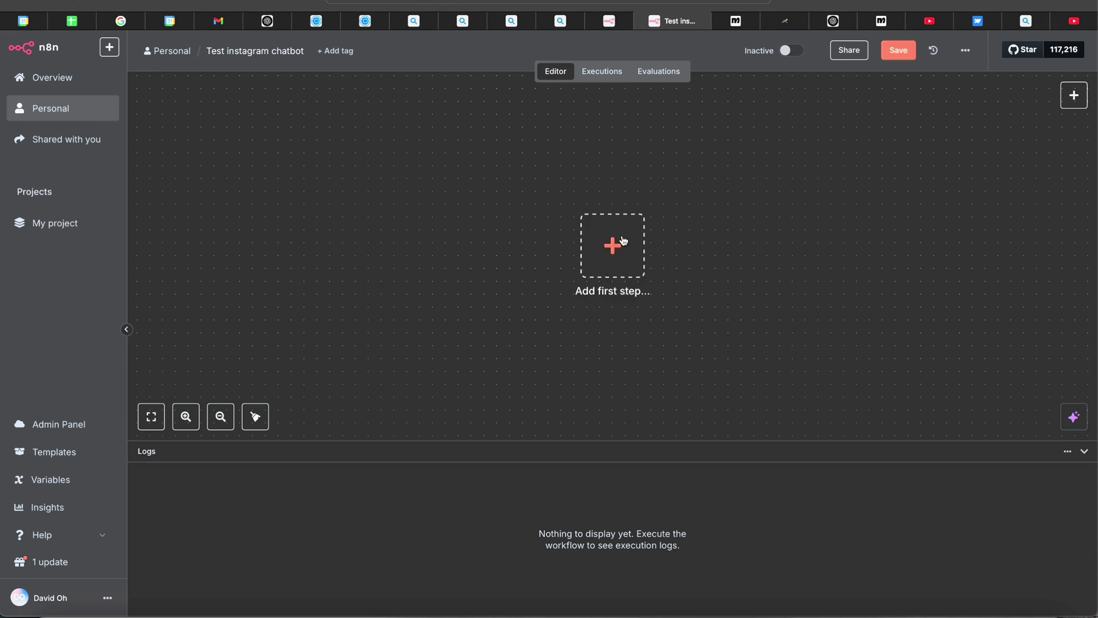
- Add a new Webhook trigger as the workflow's first step, found by searching 'webhook'
{"action": "left_click", "coordinate": [619, 240]}
{"action": "type", "text": "webhook"}
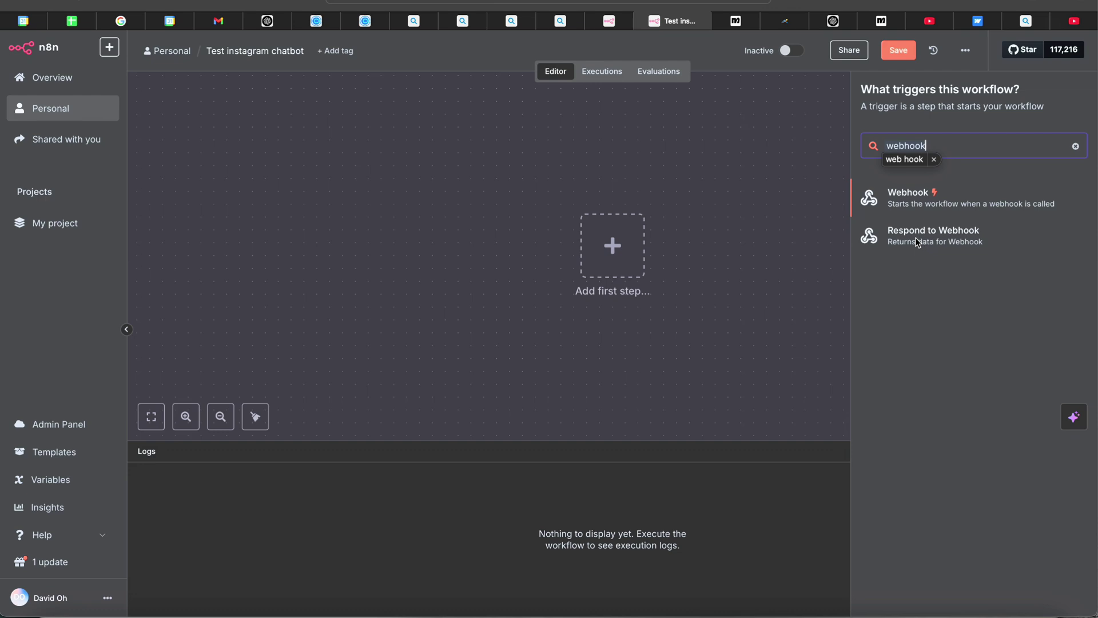
{"action": "left_click", "coordinate": [904, 160]}
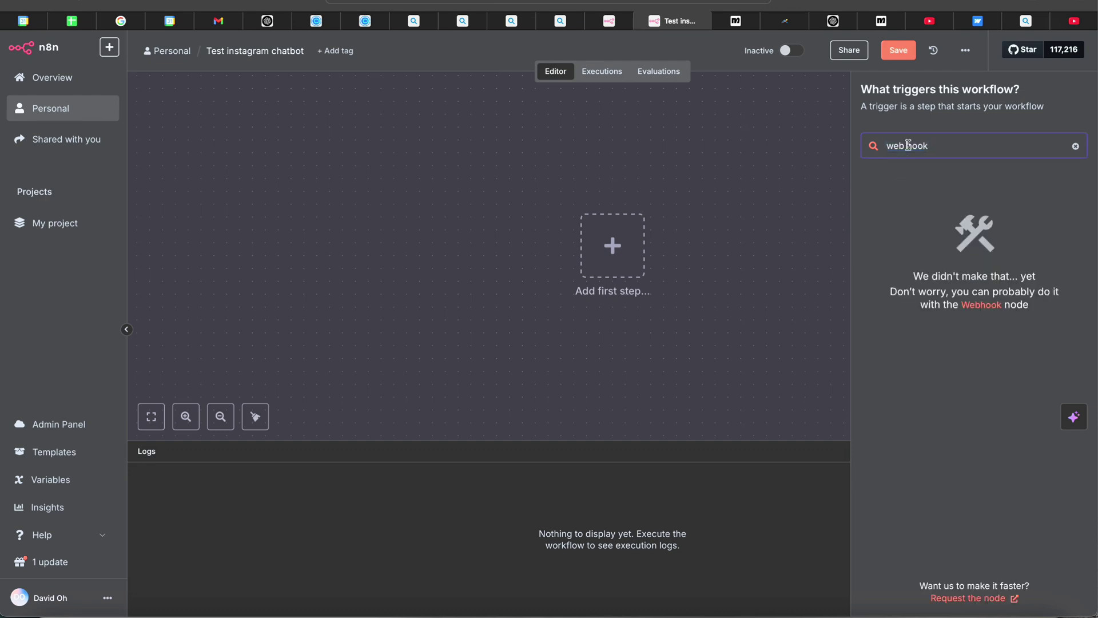
{"action": "left_click", "coordinate": [908, 146]}
{"action": "key", "text": "BackSpace"}
{"action": "left_click", "coordinate": [911, 201]}
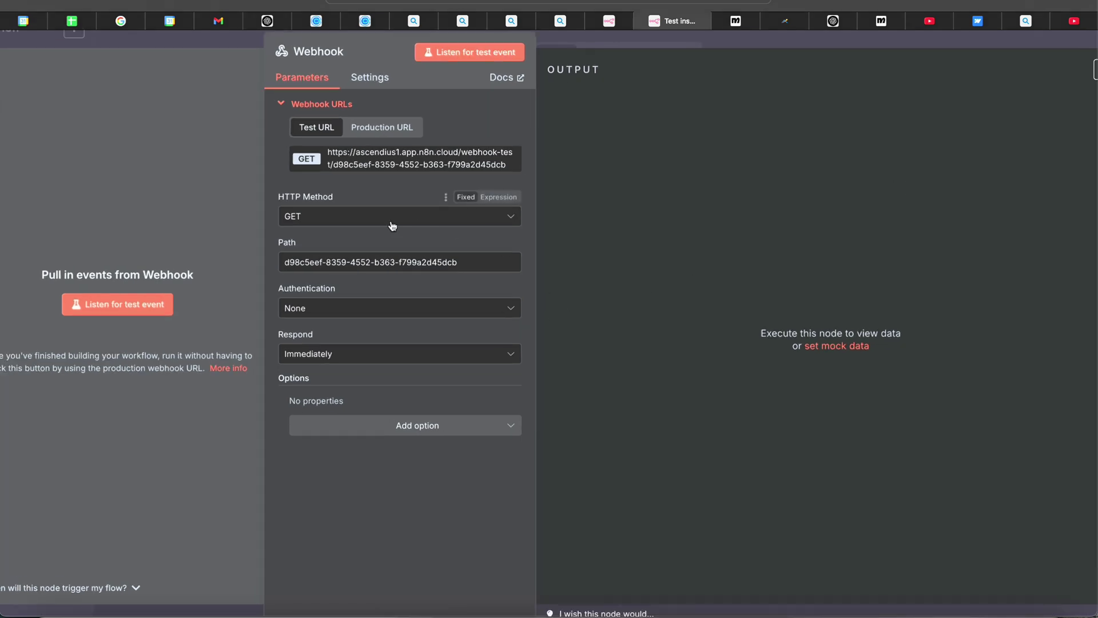
- Copy the Webhook's test URL and set its HTTP method to POST, keeping Respond Immediately
{"action": "left_click", "coordinate": [373, 161]}
{"action": "double_click", "coordinate": [373, 160]}
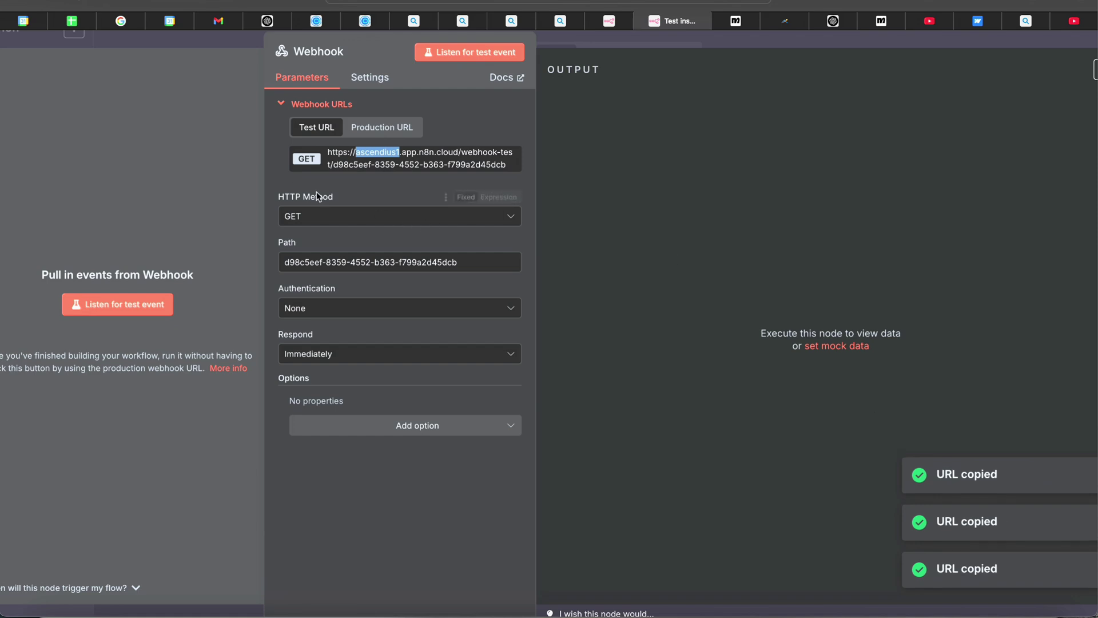
{"action": "left_click", "coordinate": [320, 220]}
{"action": "left_click", "coordinate": [320, 346]}
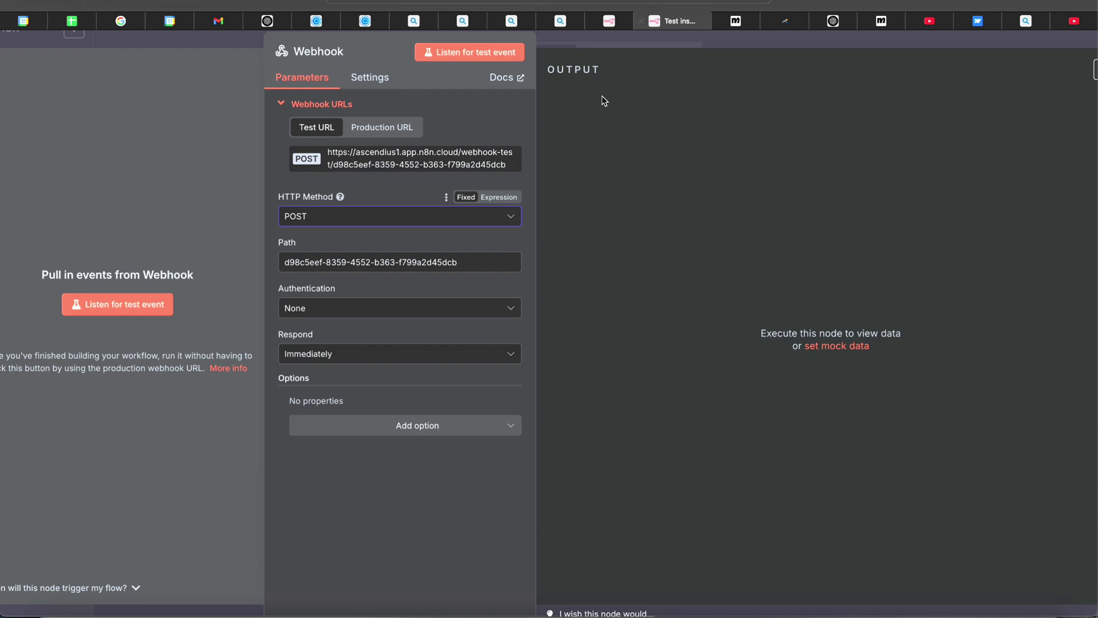
{"action": "left_click", "coordinate": [434, 356]}
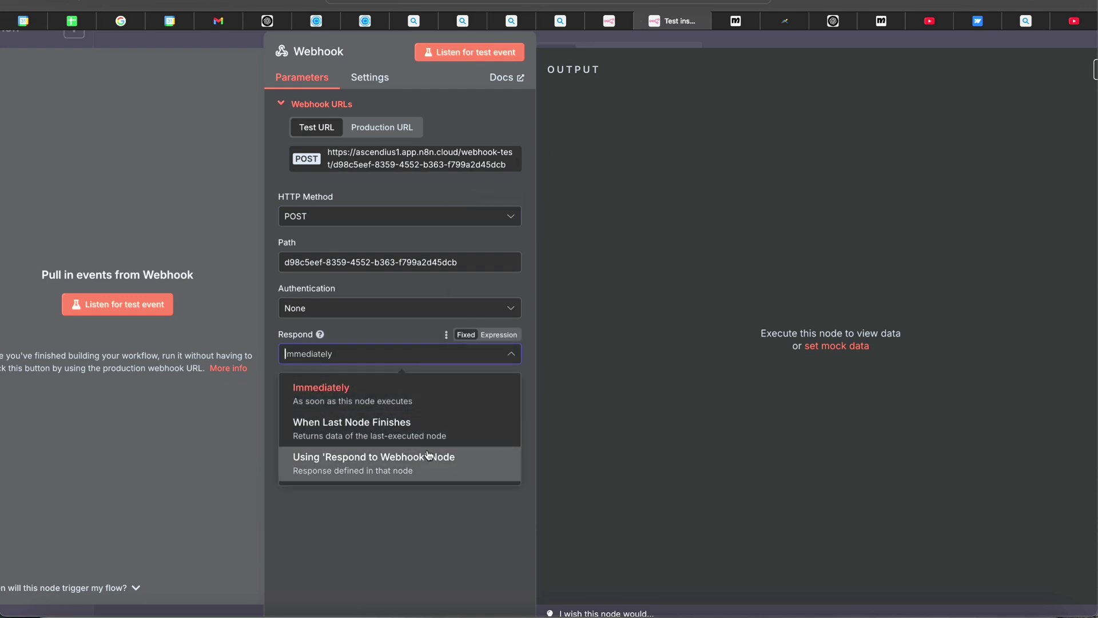
{"action": "left_click", "coordinate": [381, 397]}
{"action": "left_click", "coordinate": [679, 48]}
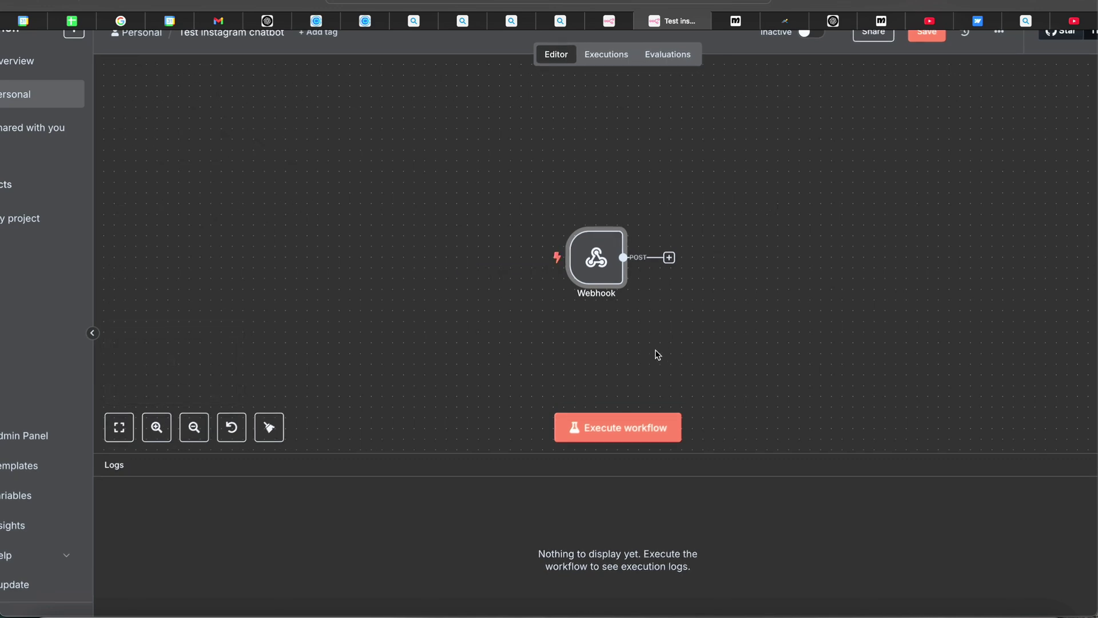
- Add a Respond to Webhook node after the Webhook, responding with All Incoming Items
{"action": "scroll", "coordinate": [655, 355], "scroll_direction": "right", "scroll_amount": 3}
{"action": "left_click", "coordinate": [629, 265]}
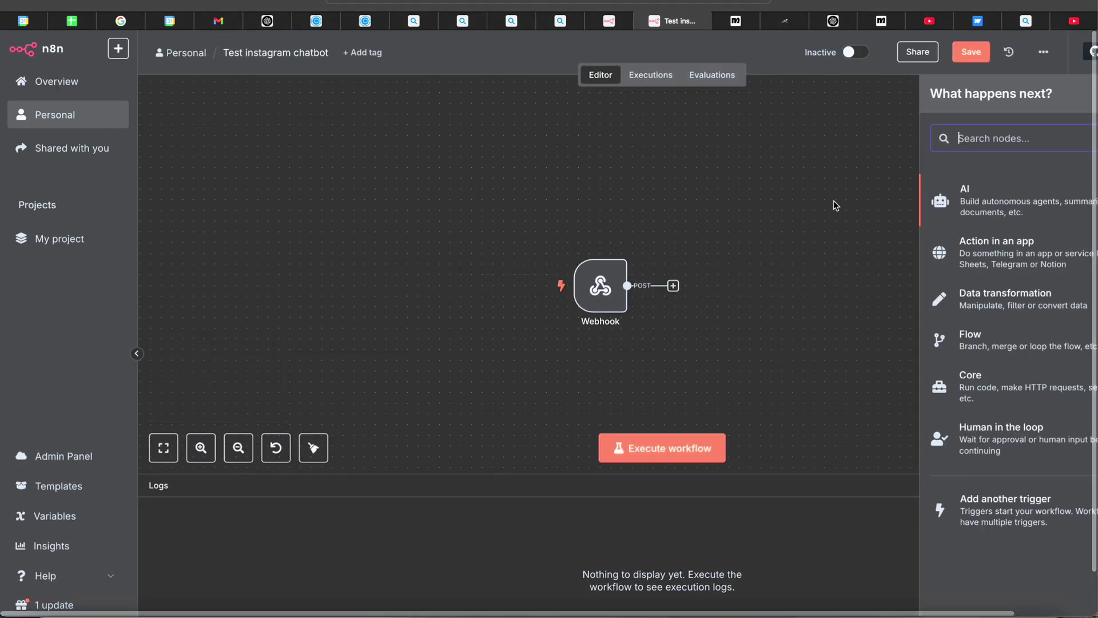
{"action": "type", "text": "respond"}
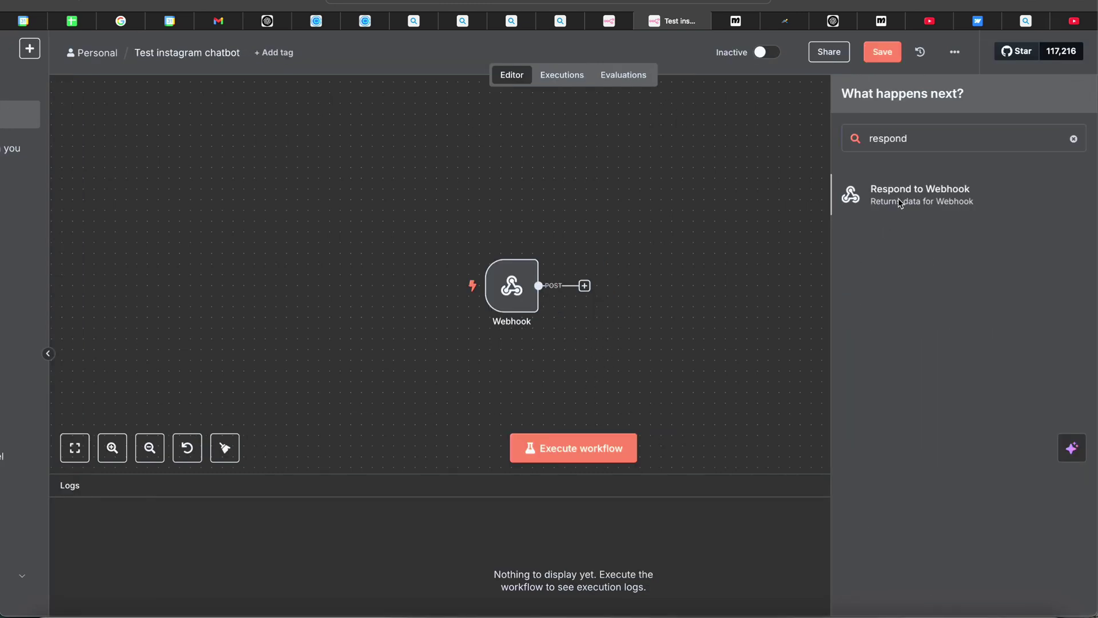
{"action": "left_click", "coordinate": [898, 198]}
{"action": "left_click", "coordinate": [485, 203]}
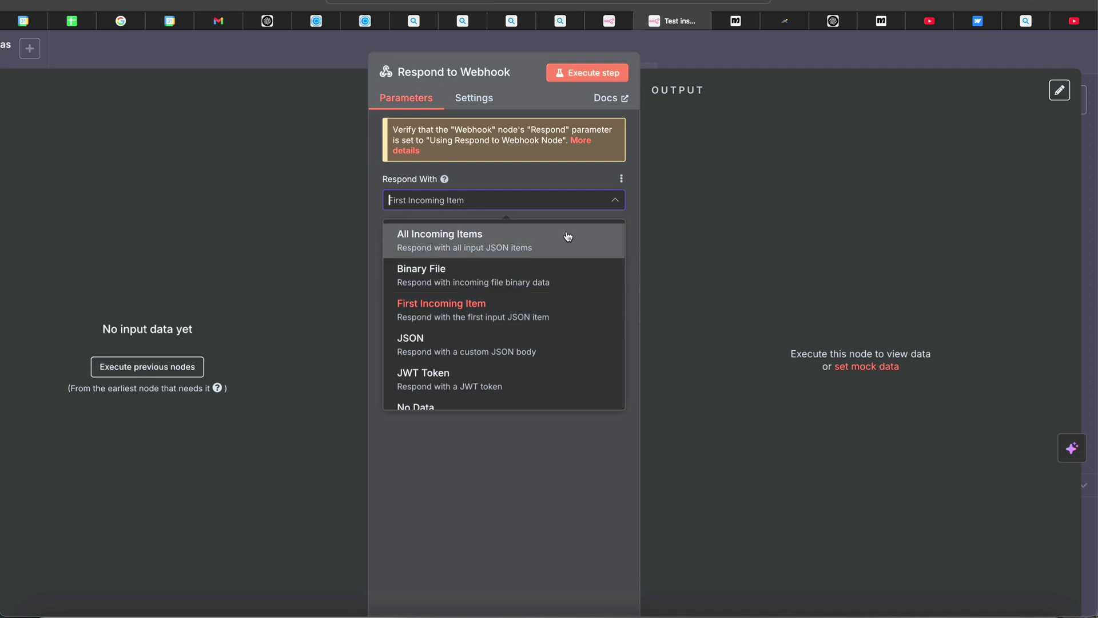
{"action": "left_click", "coordinate": [490, 249]}
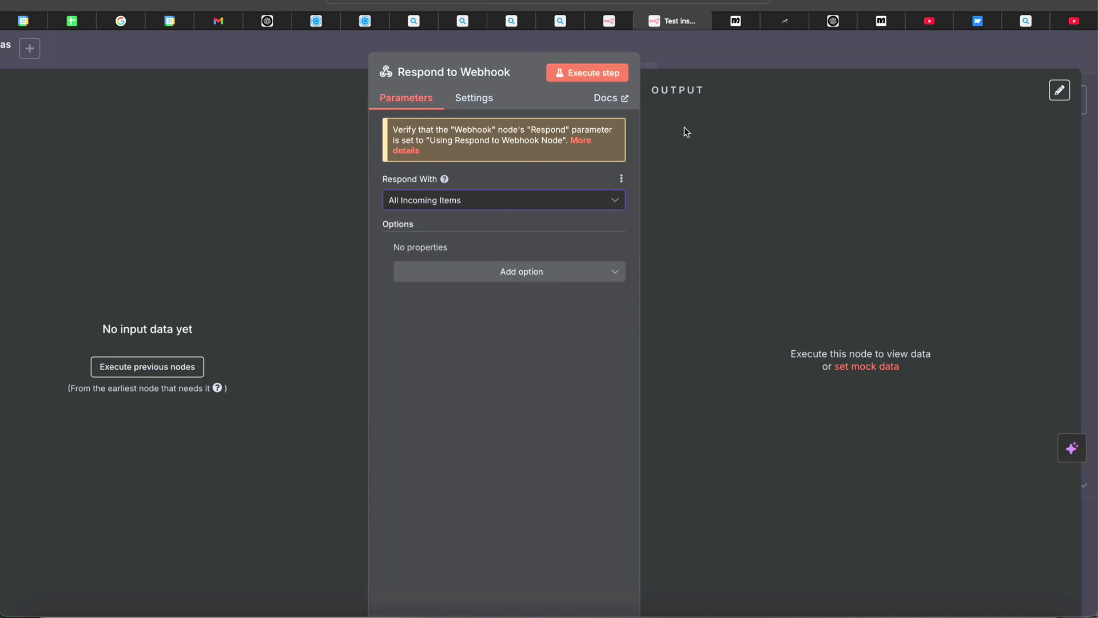
{"action": "left_click", "coordinate": [718, 58]}
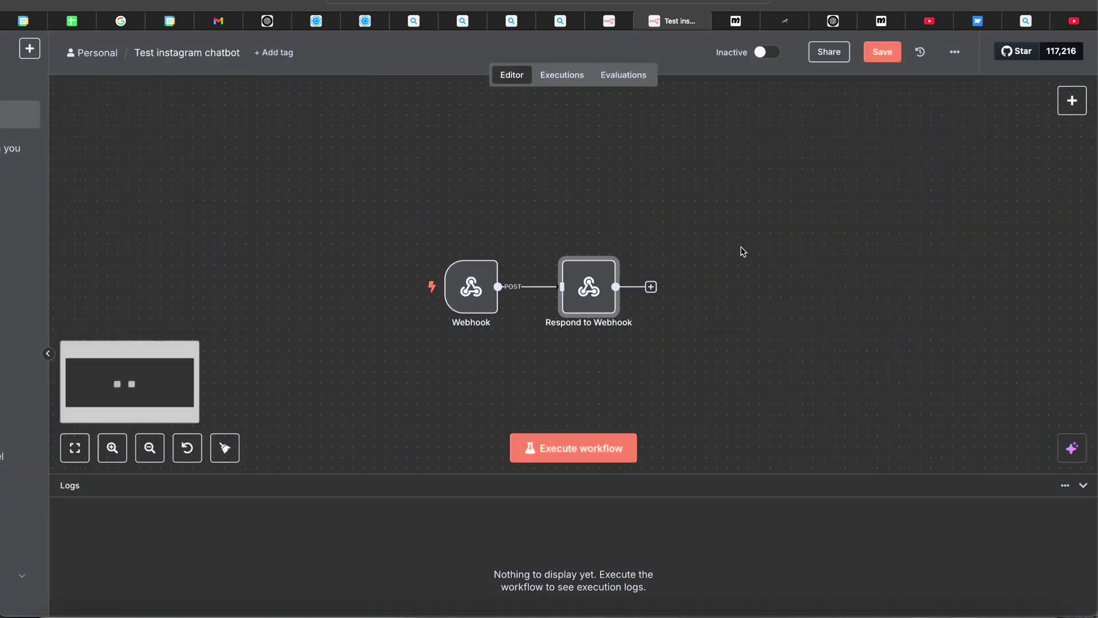
- Set the Webhook node's Respond option to Using 'Respond to Webhook' Node
{"action": "key", "text": "ctrl+Right"}
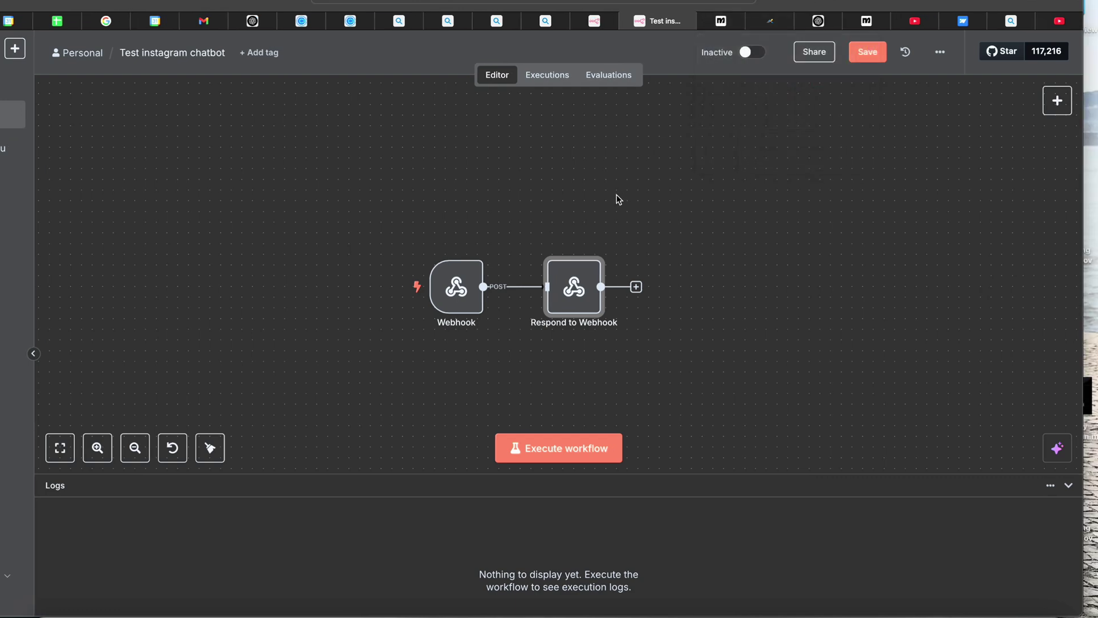
{"action": "scroll", "coordinate": [595, 206], "scroll_direction": "right", "scroll_amount": 1}
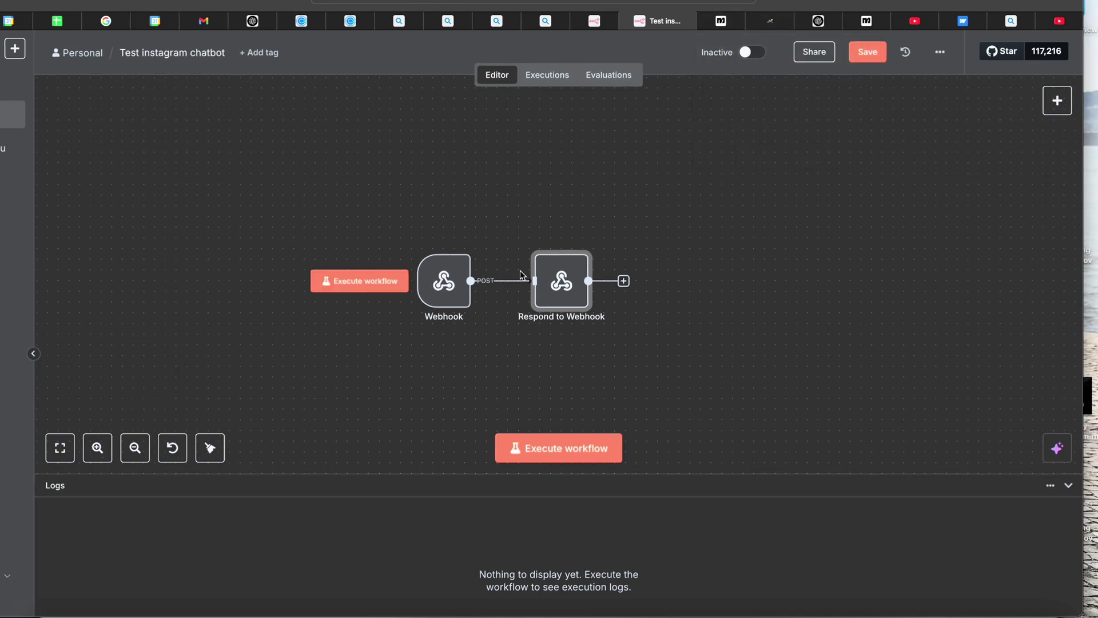
{"action": "scroll", "coordinate": [520, 274], "scroll_direction": "right", "scroll_amount": 1}
{"action": "double_click", "coordinate": [440, 282]}
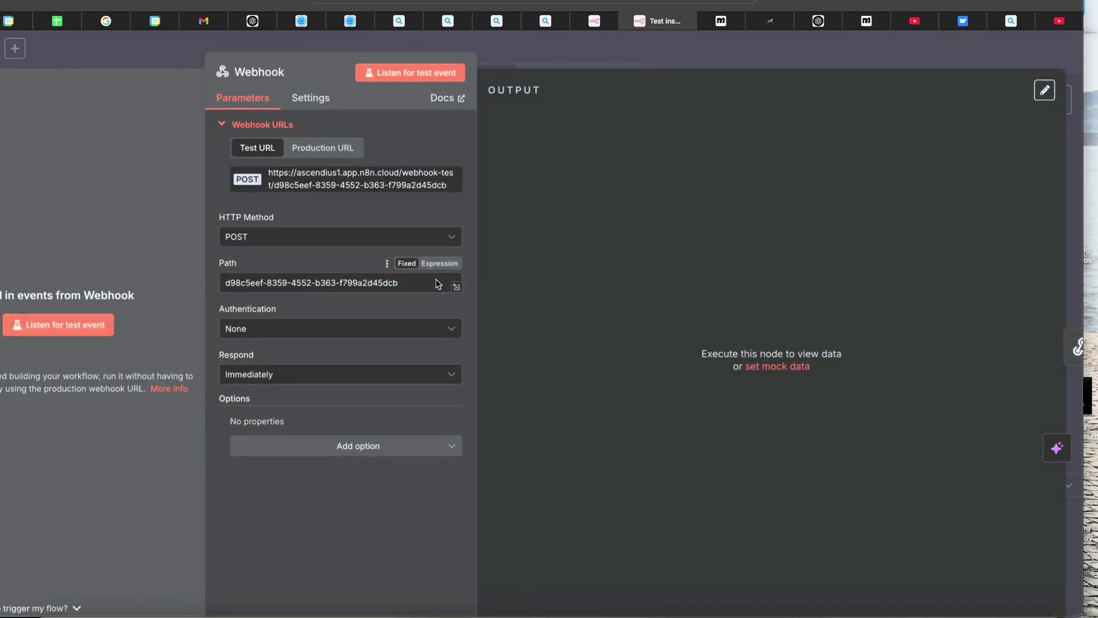
{"action": "left_click", "coordinate": [535, 53]}
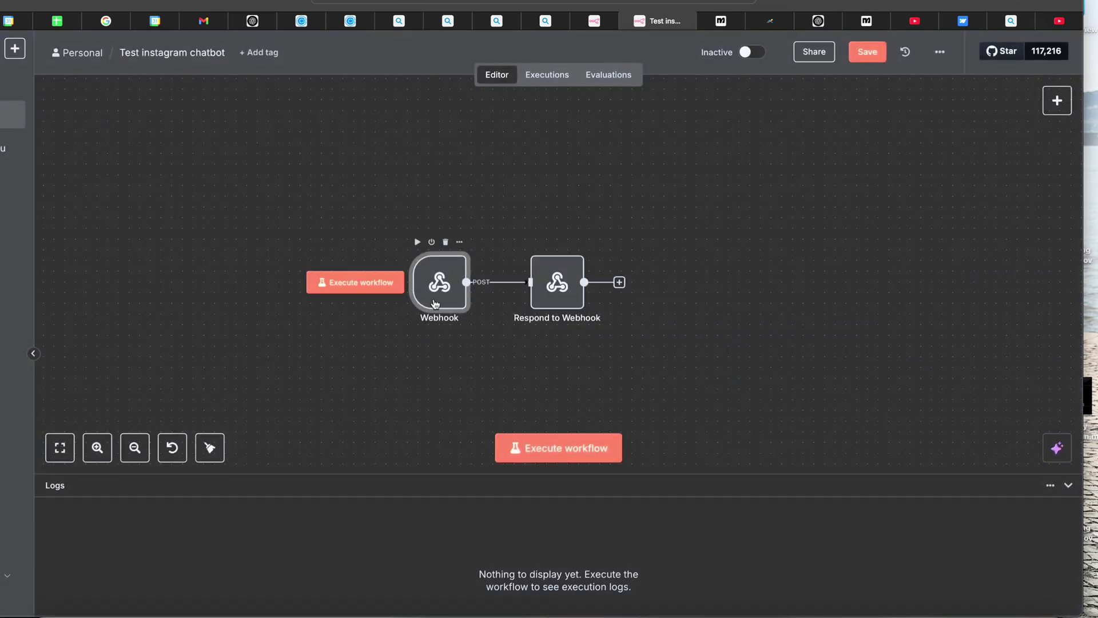
{"action": "mouse_move", "coordinate": [452, 284]}
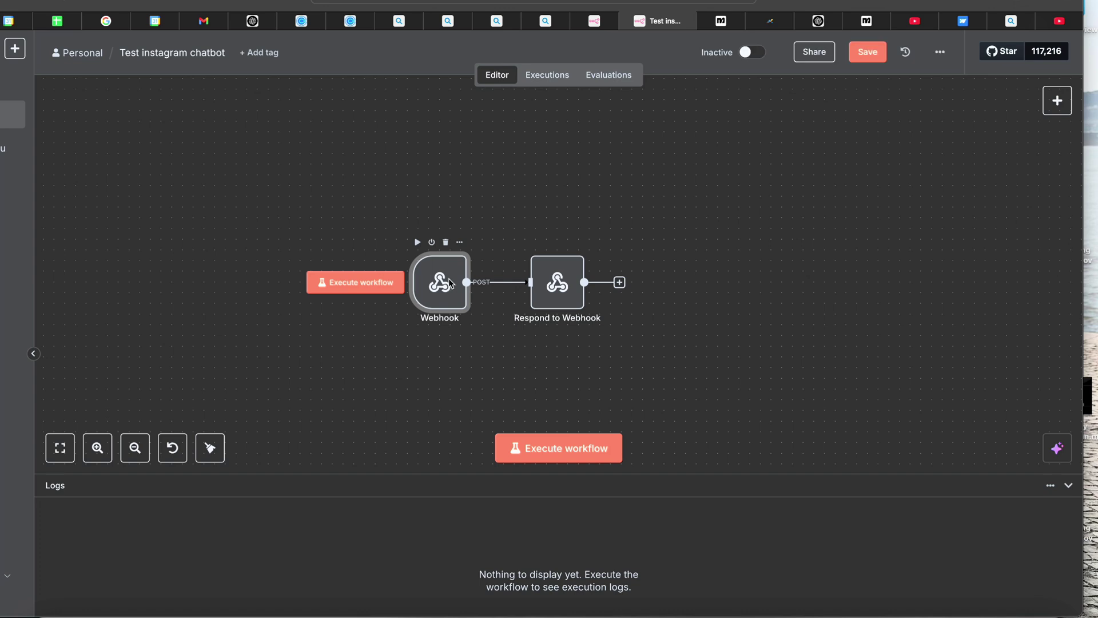
{"action": "double_click", "coordinate": [452, 284]}
{"action": "left_click", "coordinate": [354, 376]}
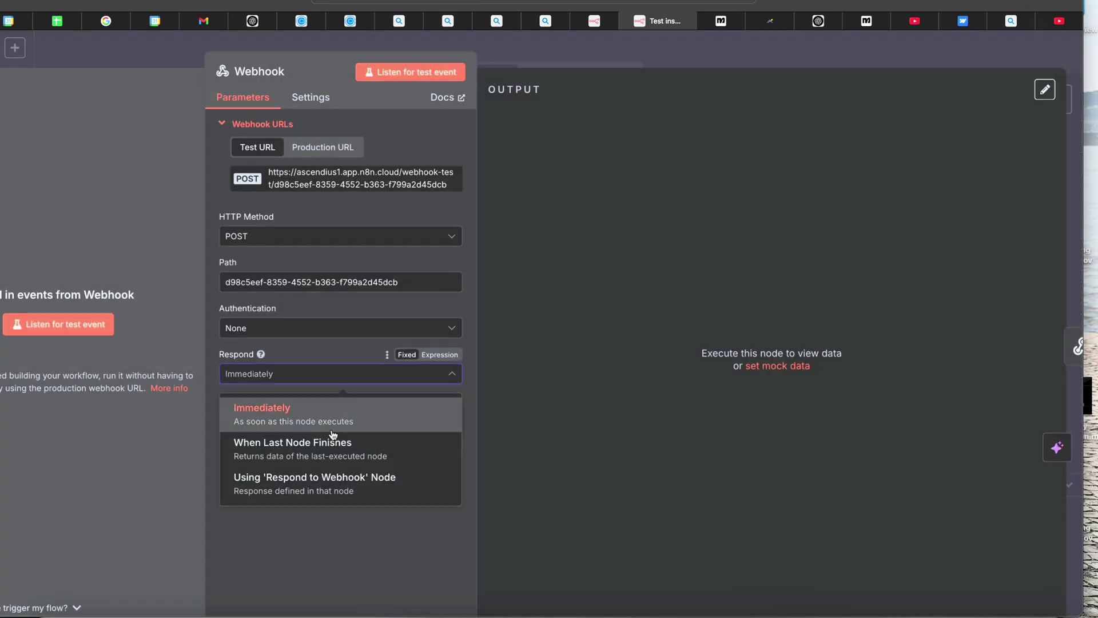
{"action": "scroll", "coordinate": [333, 435], "scroll_direction": "down", "scroll_amount": 1}
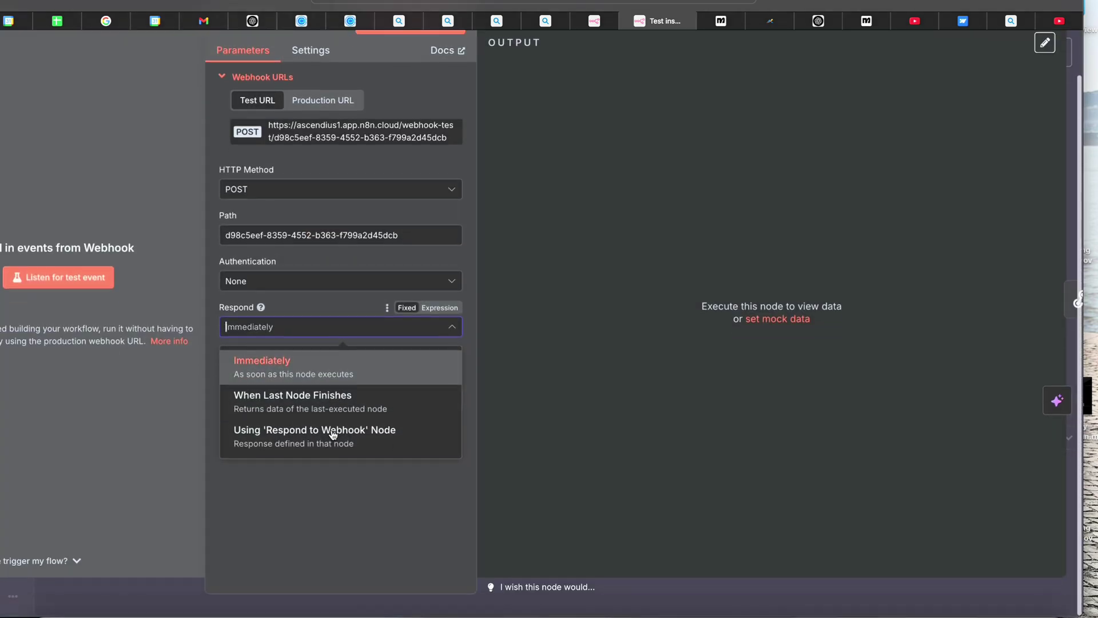
{"action": "left_click", "coordinate": [372, 450]}
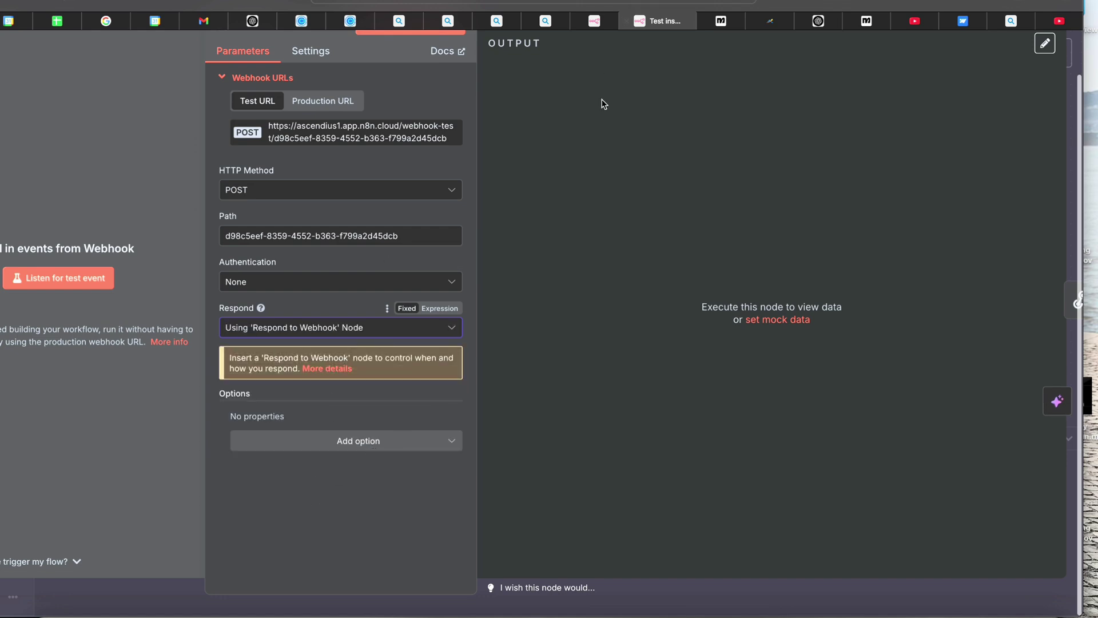
{"action": "key", "text": "Escape"}
- Save the Test instagram chatbot workflow in n8n
{"action": "left_click", "coordinate": [869, 53]}
{"action": "mouse_move", "coordinate": [445, 279]}
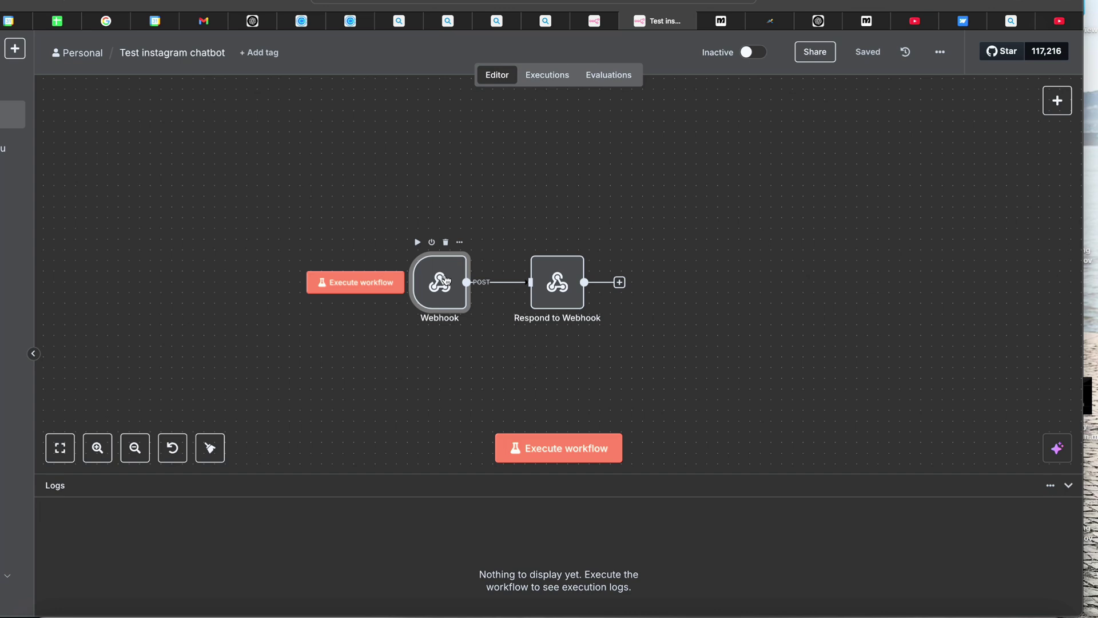
{"action": "key", "text": "ctrl+Tab"}
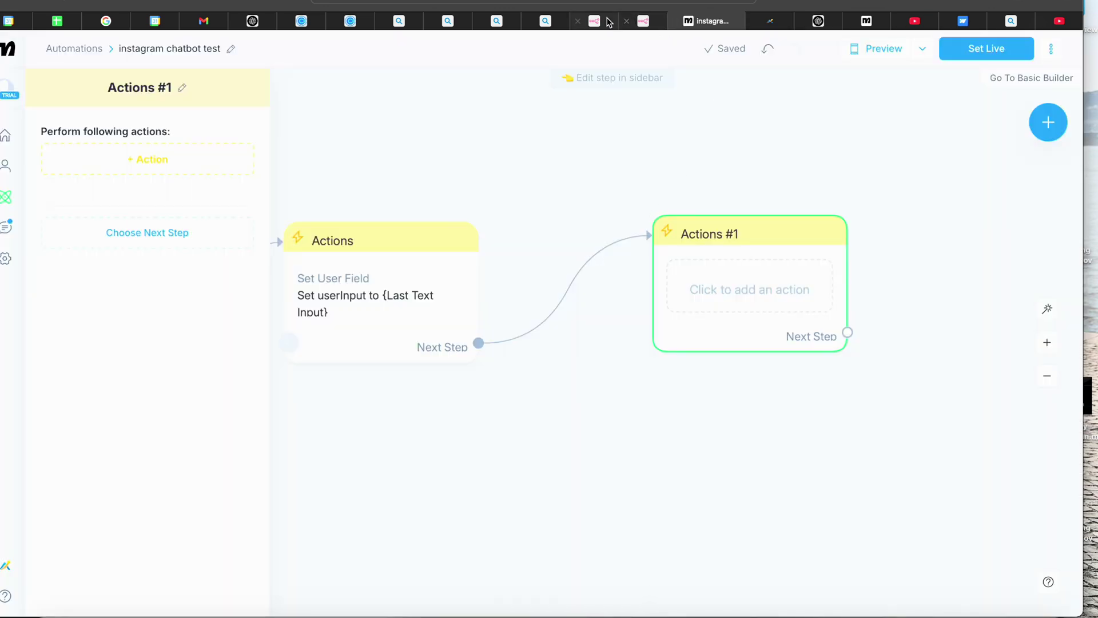
- Copy the n8n Webhook node's test URL and return to the ManyChat builder
{"action": "left_click", "coordinate": [653, 21]}
{"action": "double_click", "coordinate": [439, 282]}
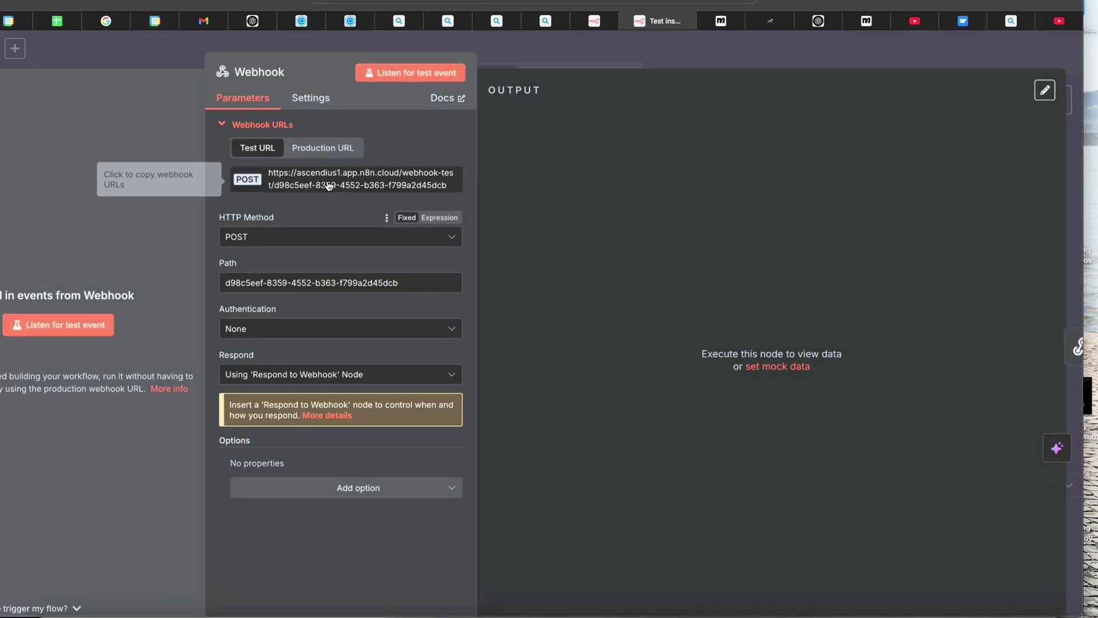
{"action": "left_click", "coordinate": [287, 180]}
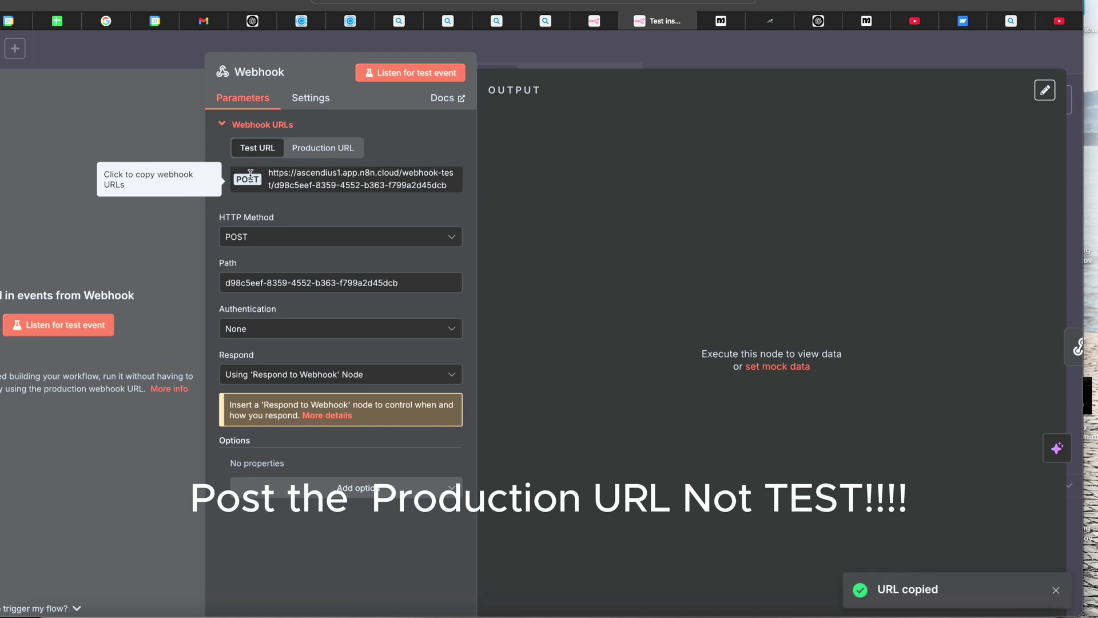
{"action": "left_click", "coordinate": [721, 21]}
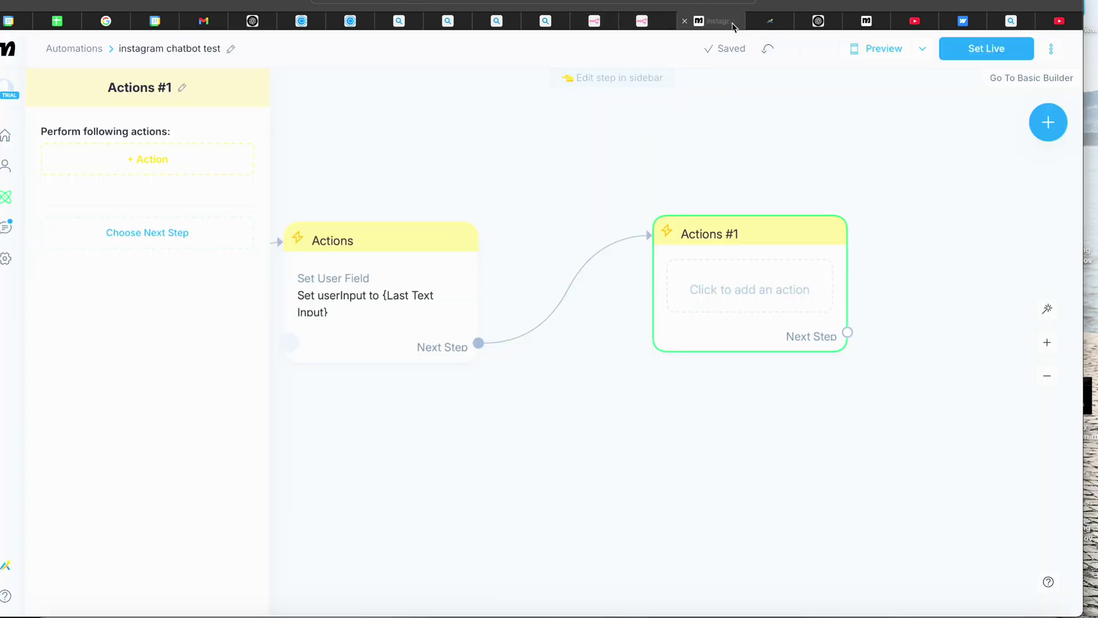
{"action": "left_click", "coordinate": [179, 151]}
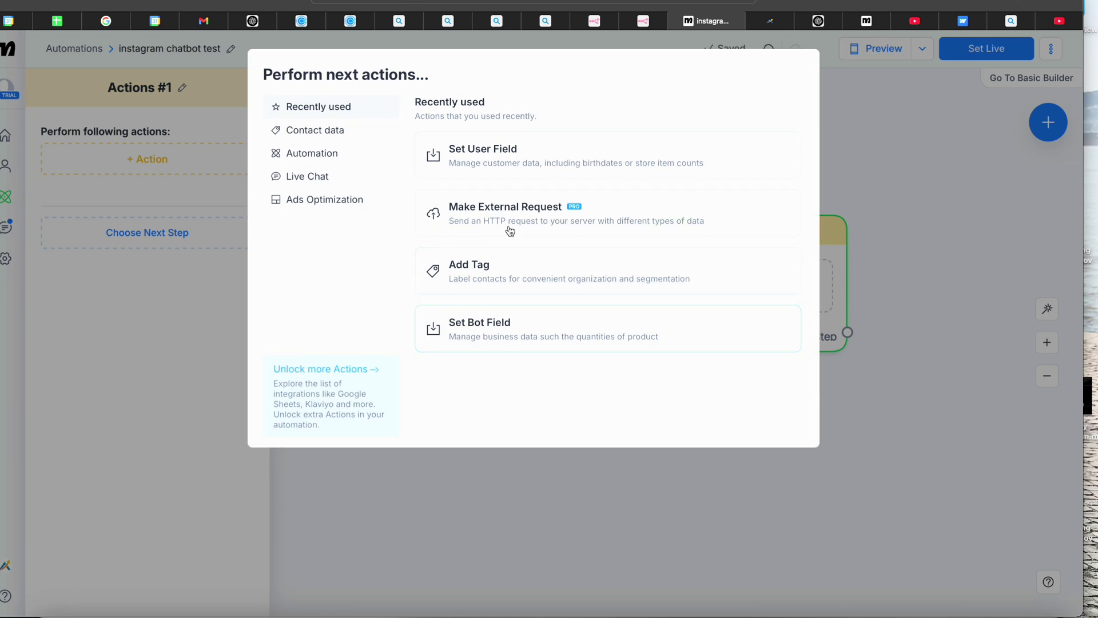
{"action": "left_click", "coordinate": [585, 216]}
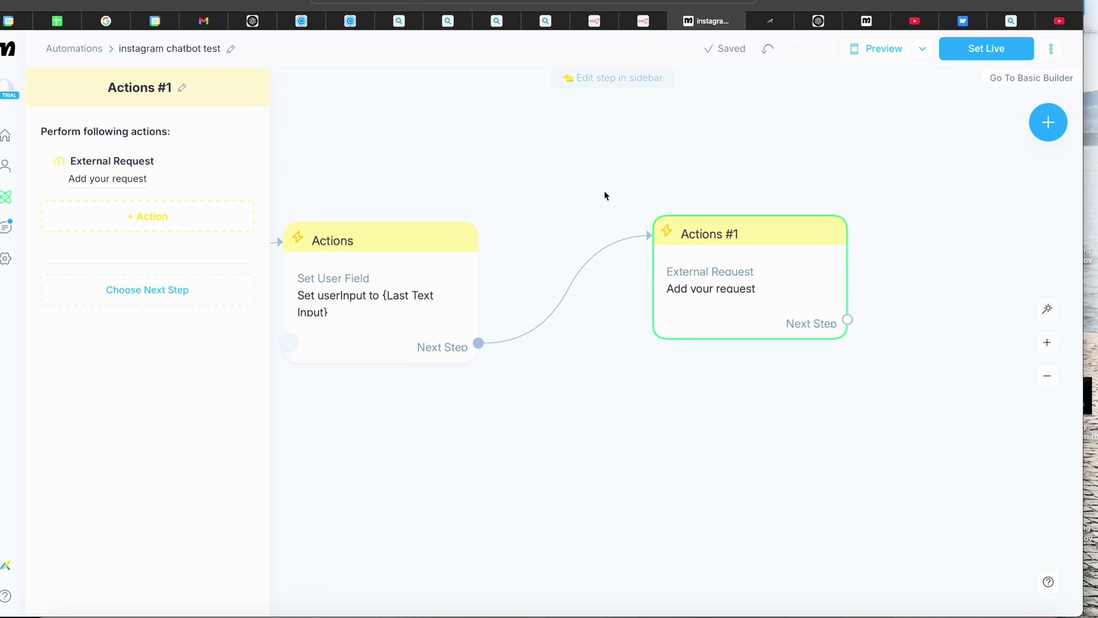
{"action": "left_click", "coordinate": [128, 177]}
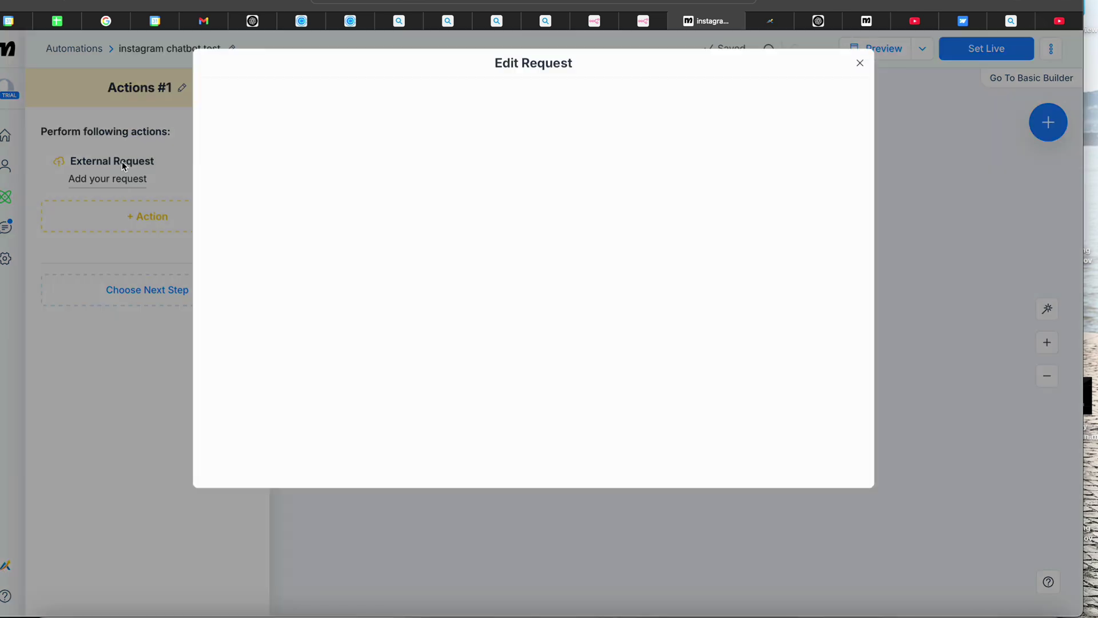
{"action": "left_click", "coordinate": [127, 161]}
{"action": "left_click", "coordinate": [127, 161]}
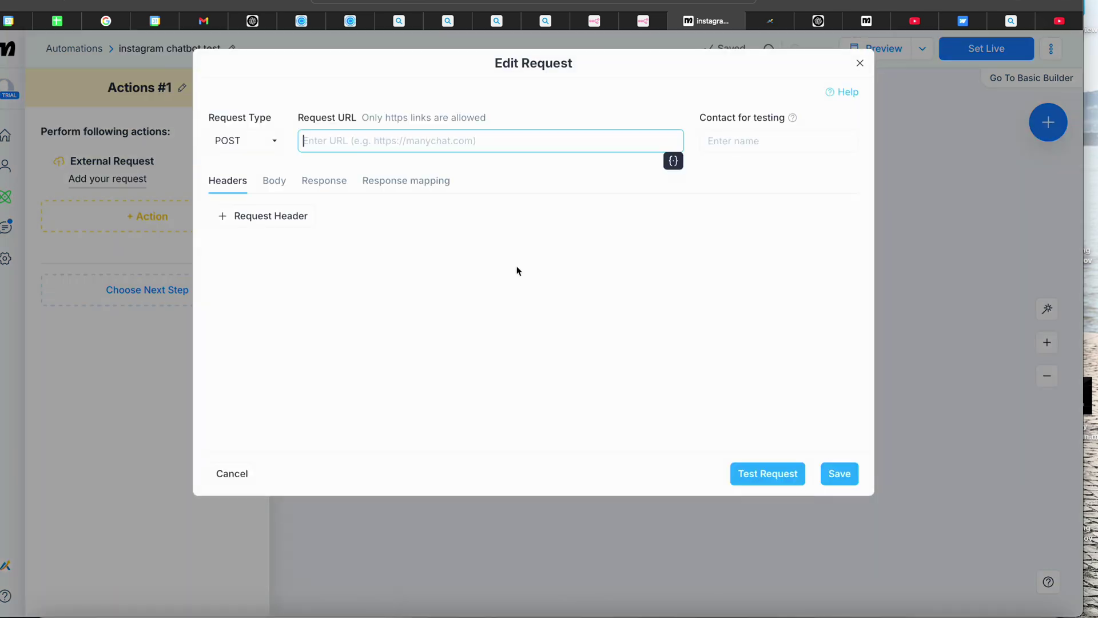
{"action": "left_click", "coordinate": [907, 87]}
{"action": "right_click", "coordinate": [744, 256]}
{"action": "scroll", "coordinate": [763, 188], "scroll_direction": "down", "scroll_amount": 3}
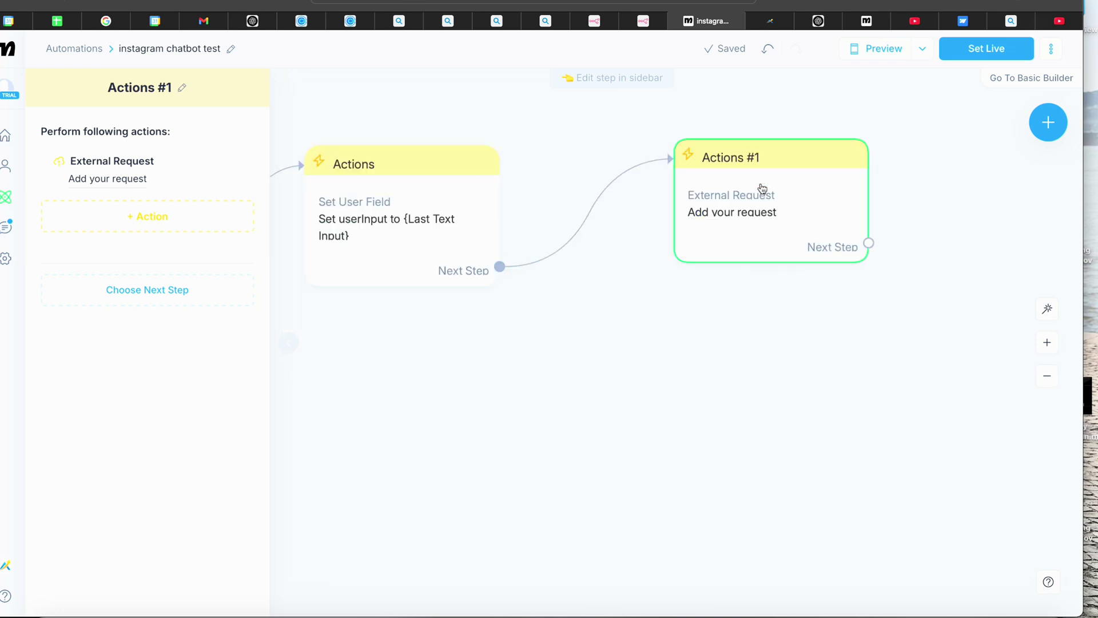
{"action": "left_click", "coordinate": [785, 117]}
{"action": "left_click", "coordinate": [682, 99]}
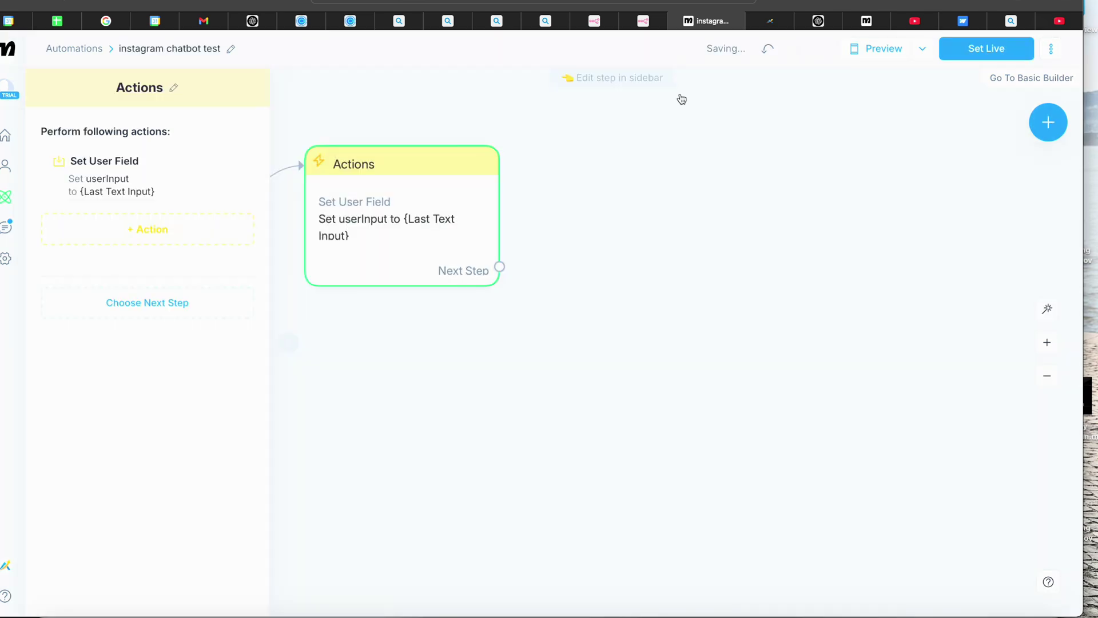
{"action": "left_click_drag", "start_coordinate": [500, 267], "coordinate": [630, 217]}
{"action": "left_click", "coordinate": [661, 266]}
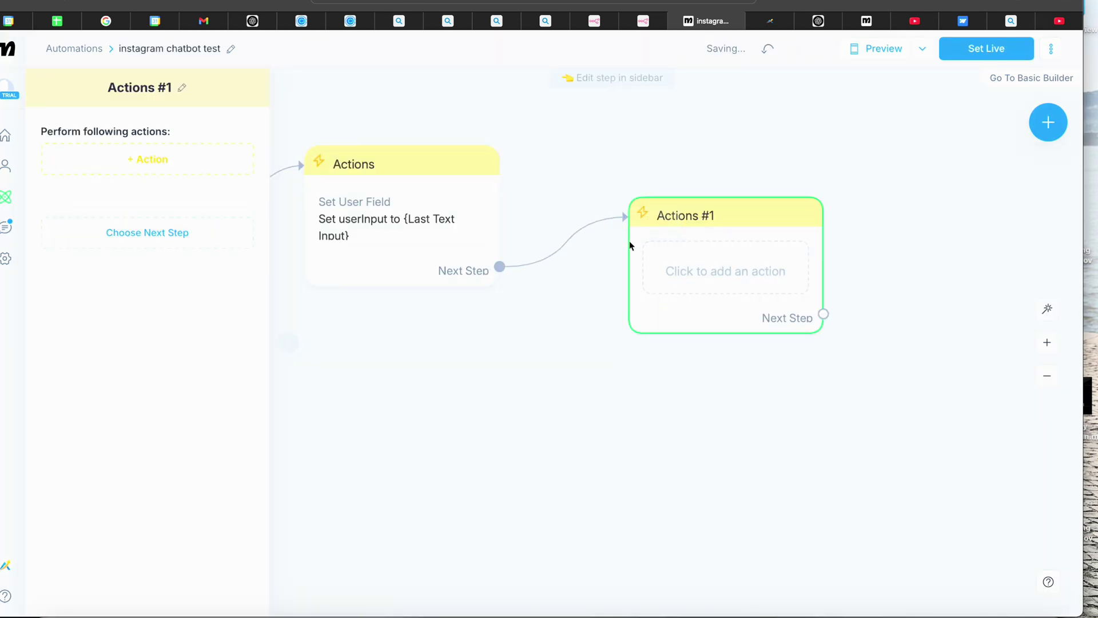
- Add a Make External Request action to Actions #1
{"action": "left_click", "coordinate": [148, 169]}
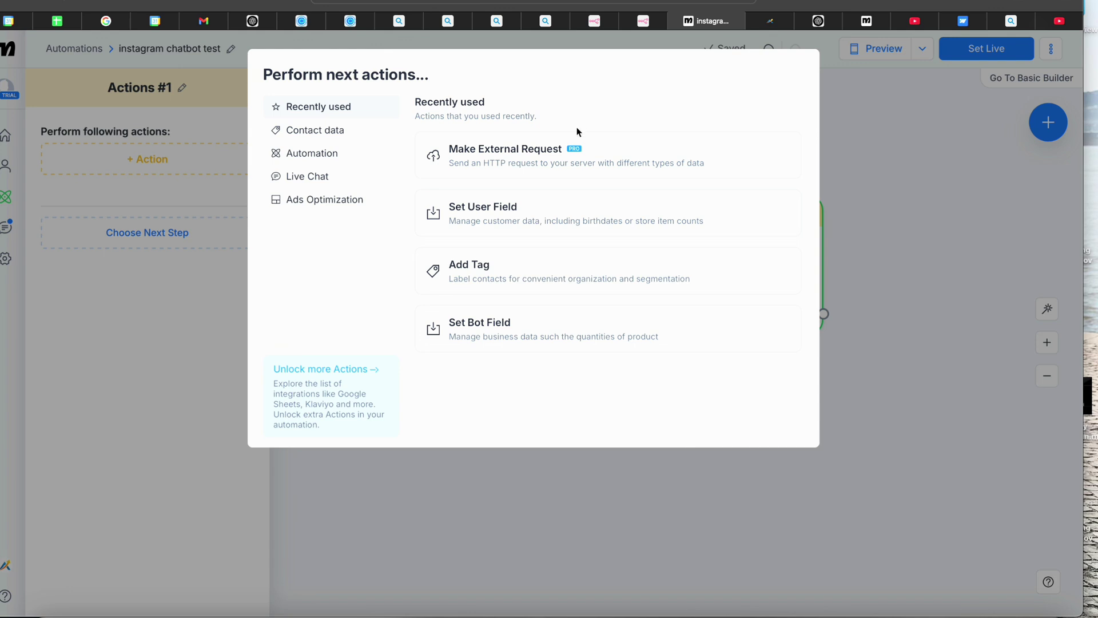
{"action": "left_click", "coordinate": [537, 153]}
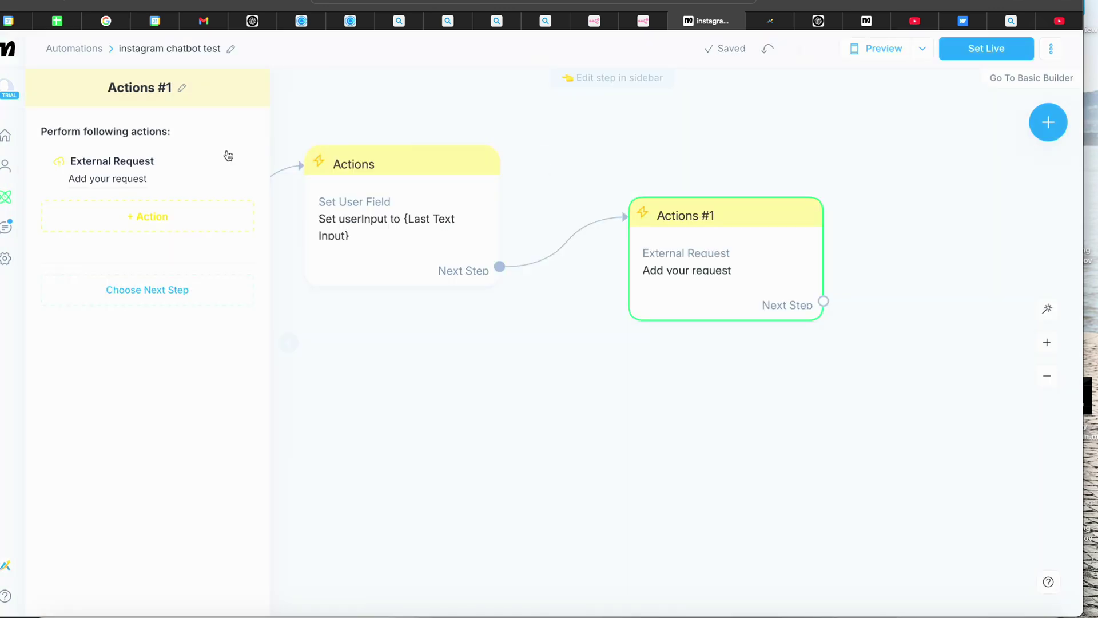
{"action": "left_click", "coordinate": [208, 217]}
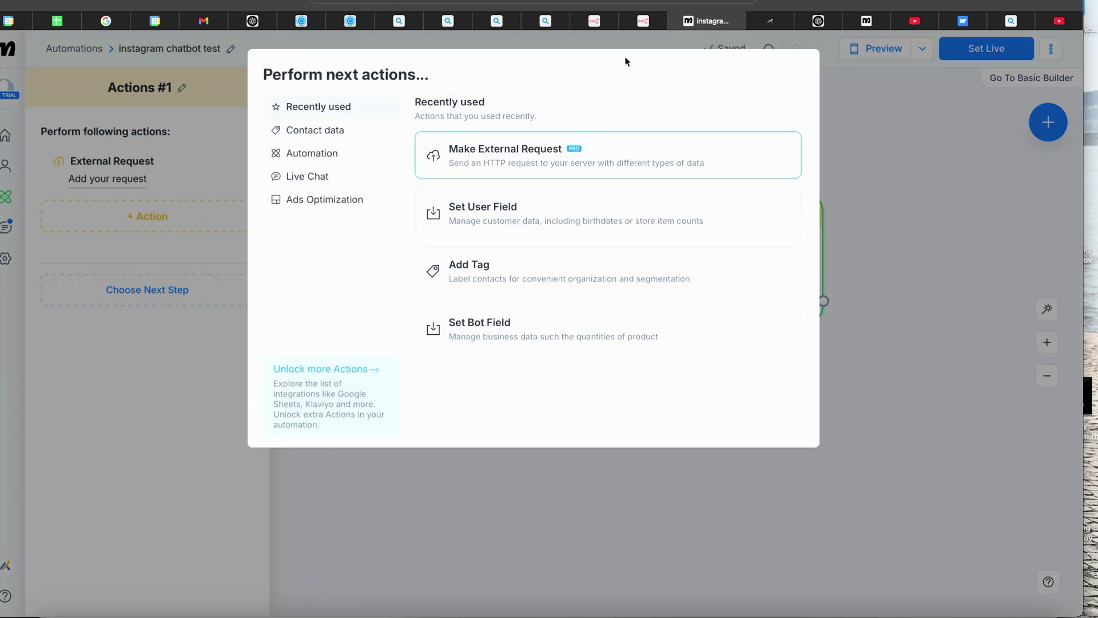
{"action": "left_click", "coordinate": [1067, 314]}
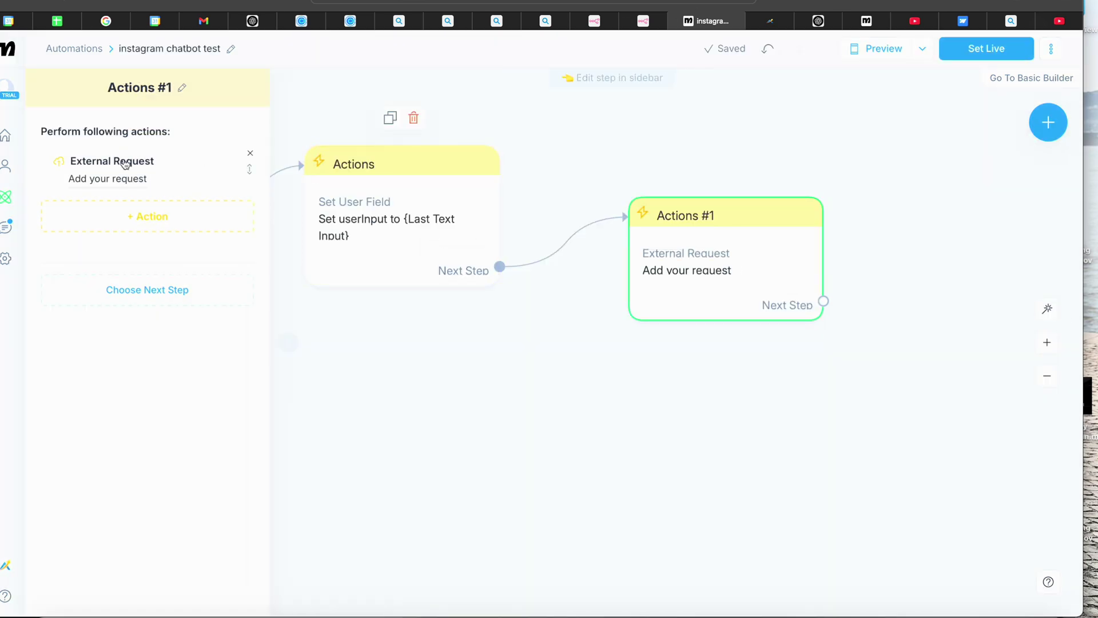
- Paste the copied n8n webhook test URL as the External Request's POST URL
{"action": "left_click", "coordinate": [103, 183]}
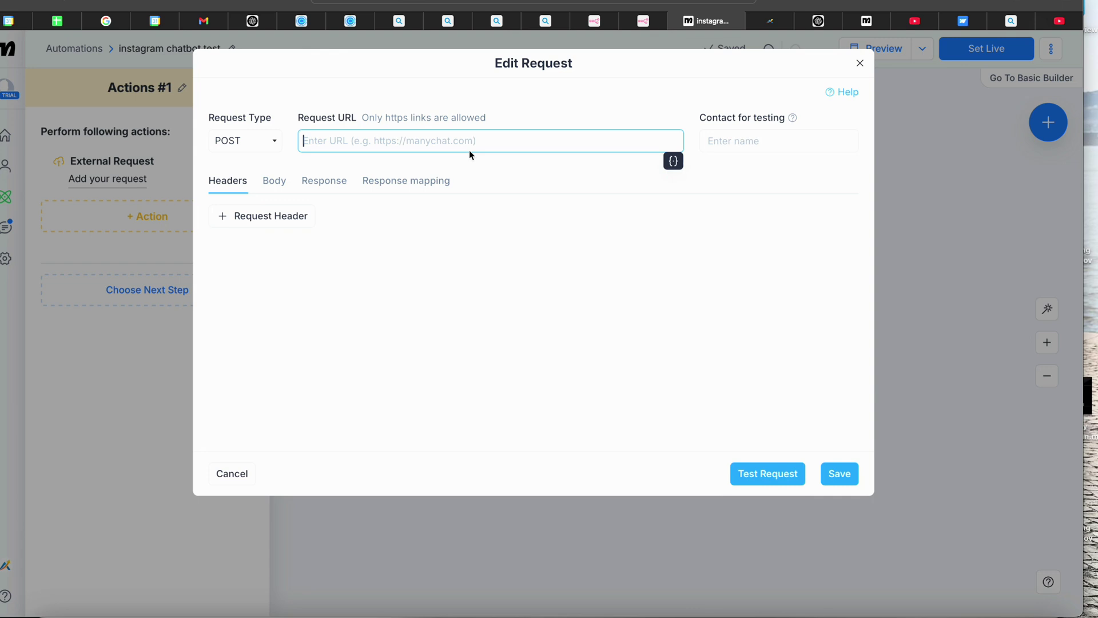
{"action": "key", "text": "ctrl+v"}
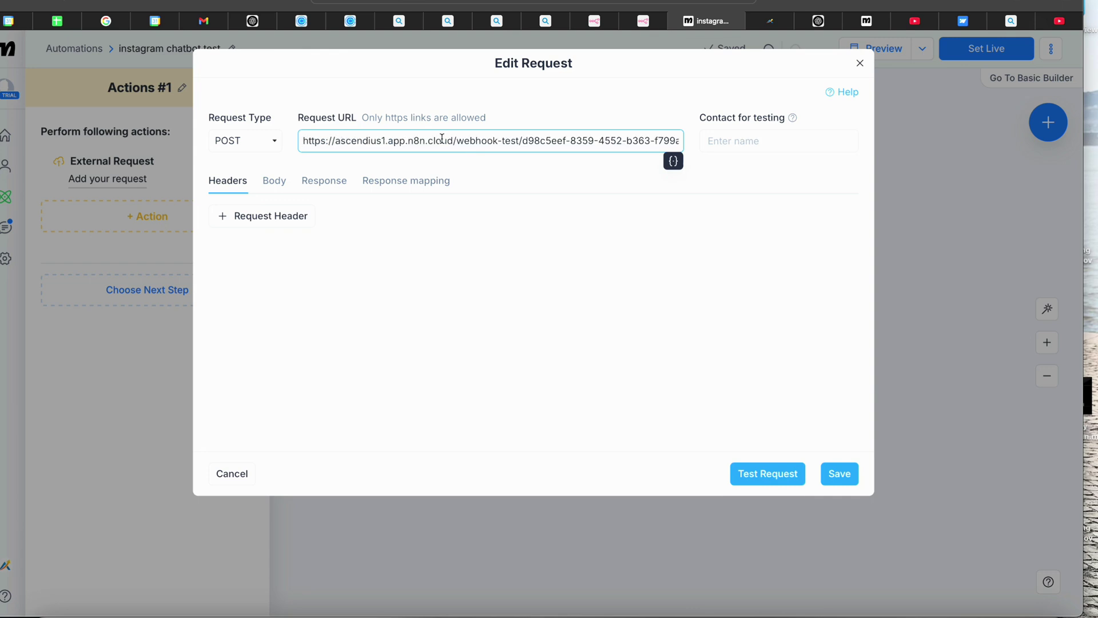
{"action": "left_click", "coordinate": [681, 170]}
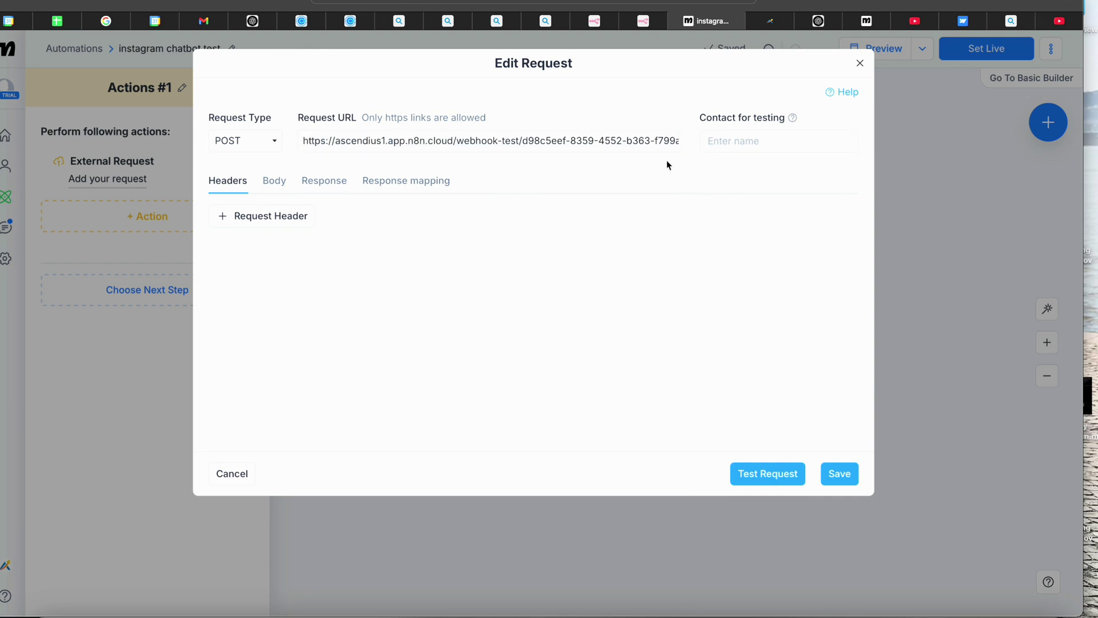
{"action": "left_click", "coordinate": [778, 140]}
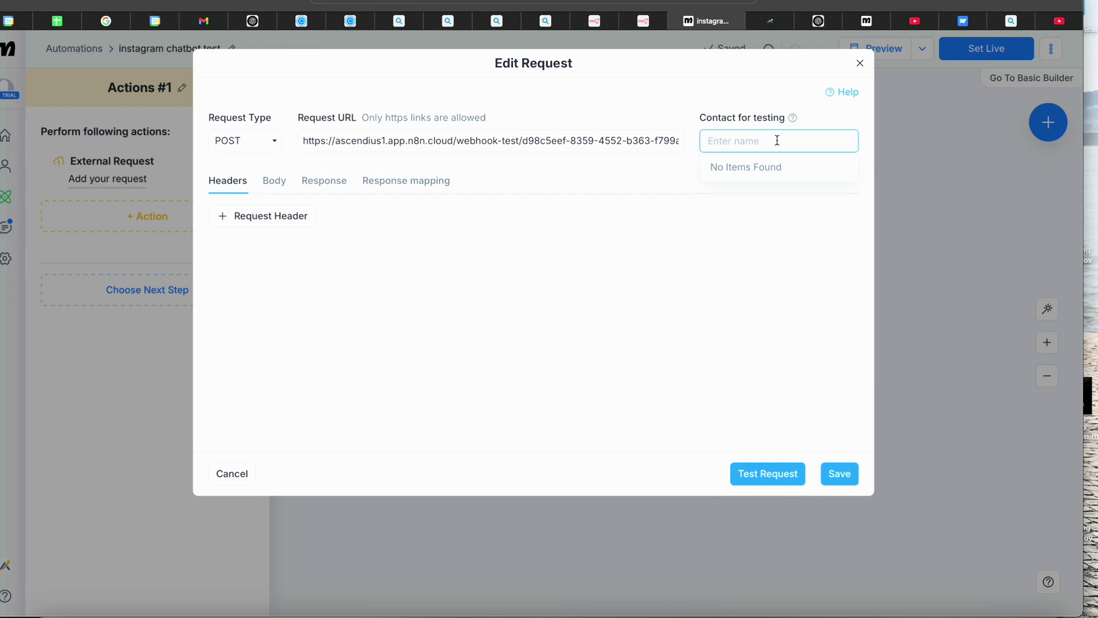